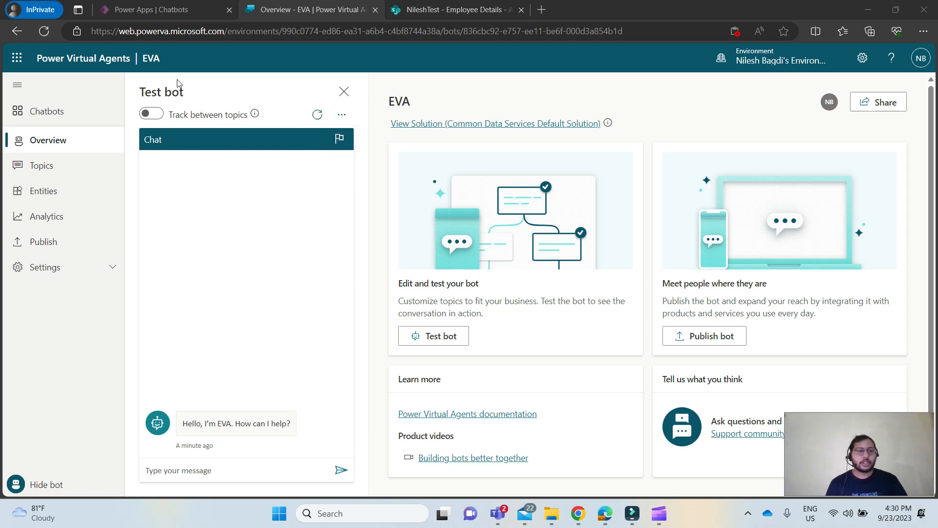
Step: Create a new topic for the EVA bot and name it "Leave Request"
click(62, 175)
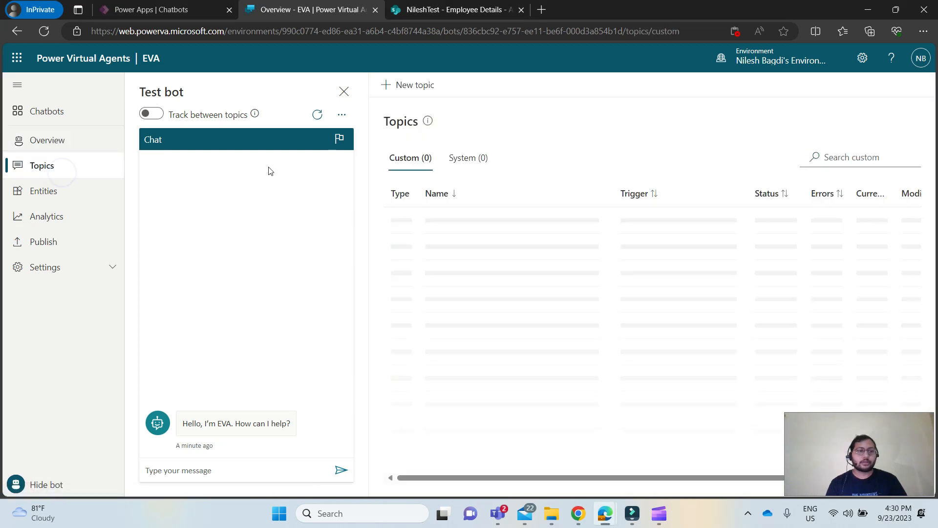
click(389, 86)
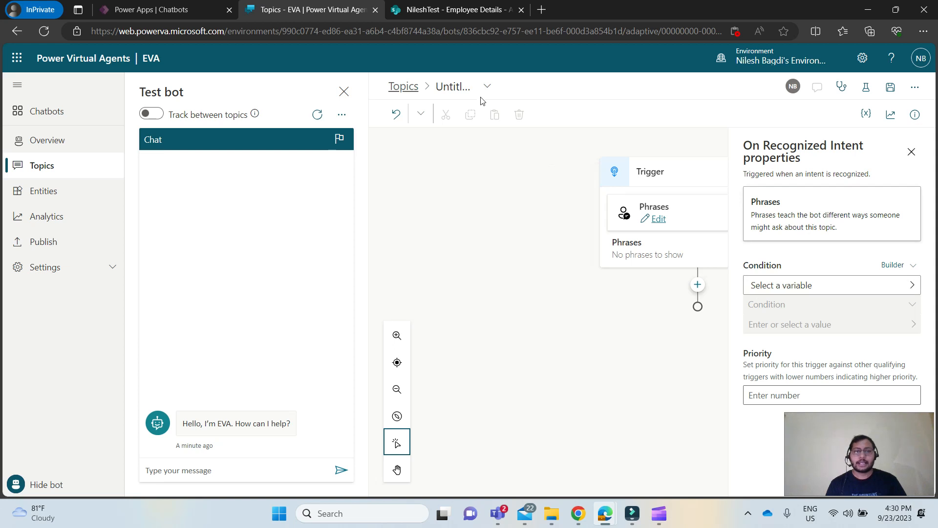
click(468, 87)
text(Leave )
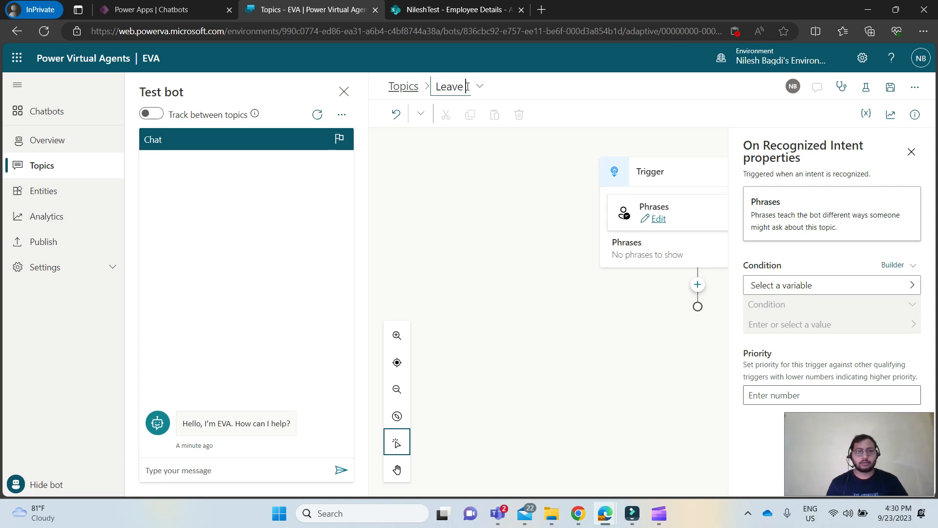
text(Request)
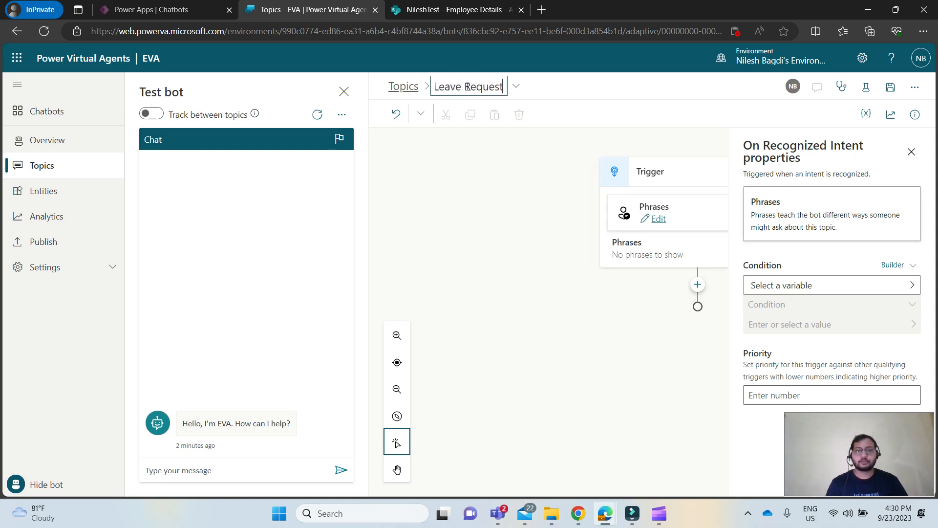
key(Return)
click(465, 204)
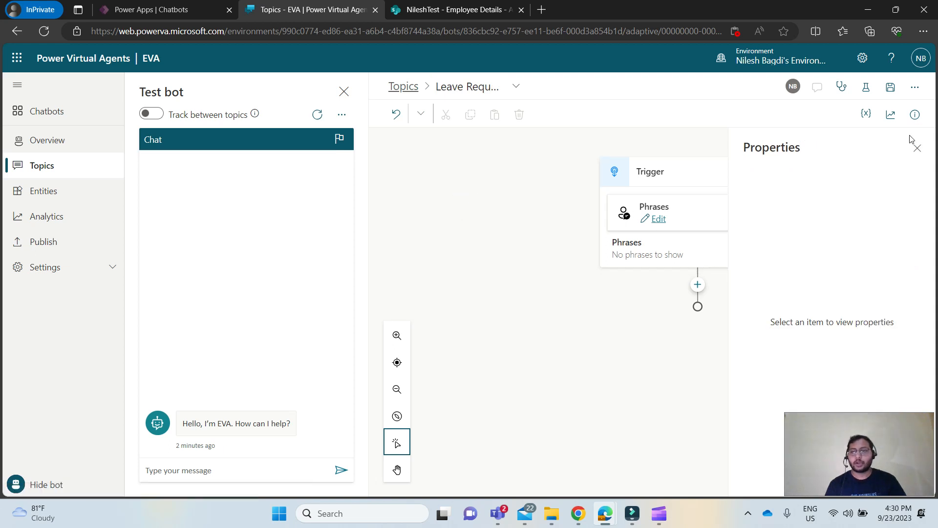
Step: Add the trigger phrases "Leave", "Leave Request" and "new leave request" to the topic
click(655, 220)
text(Leabe)
key(BackSpace)
key(BackSpace)
text(ve)
key(Return)
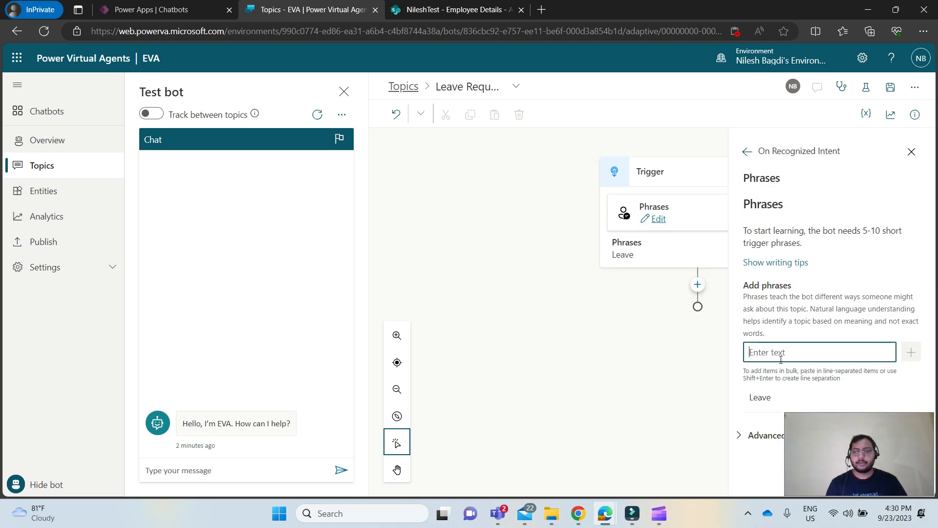
text(Leave Re)
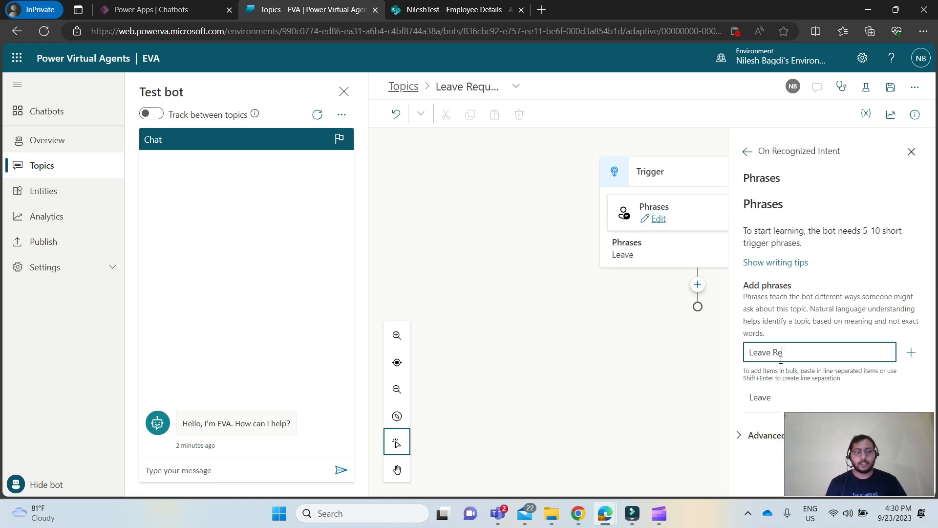
text(quest)
key(Return)
text(new leave )
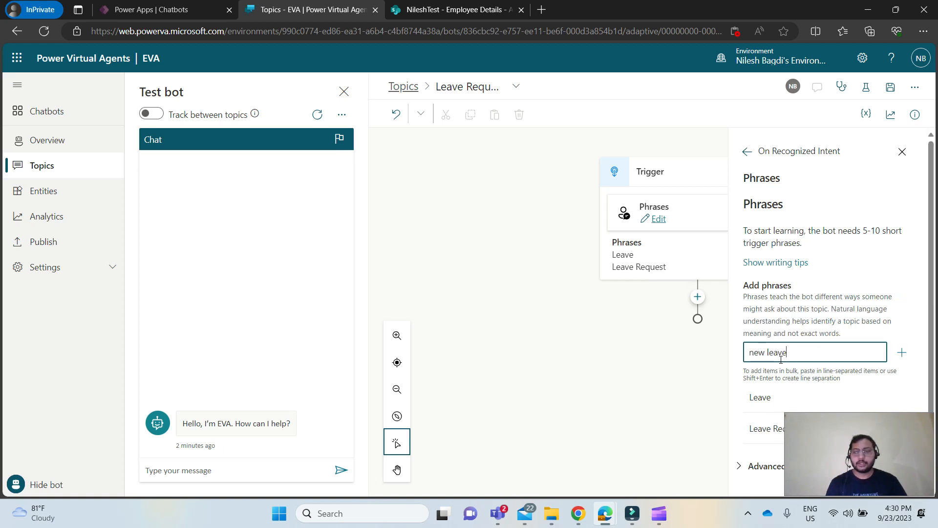
text(request)
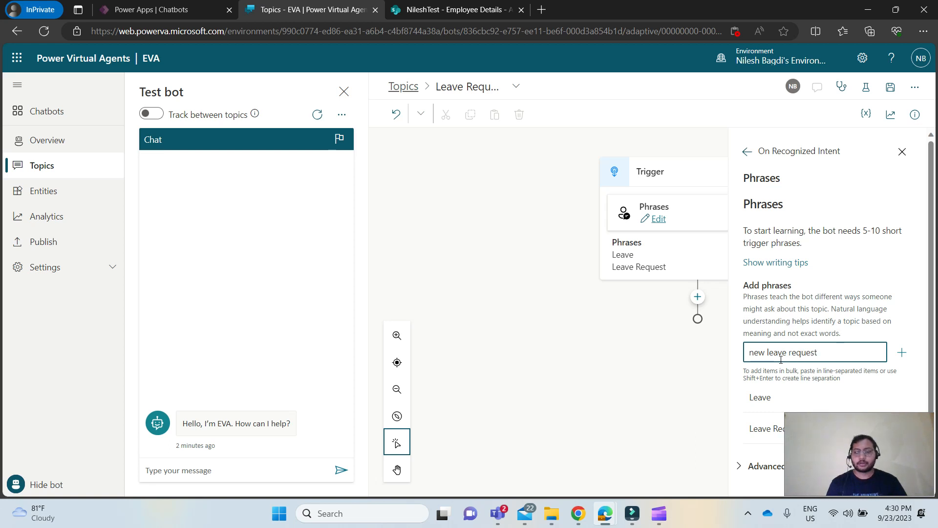
key(Return)
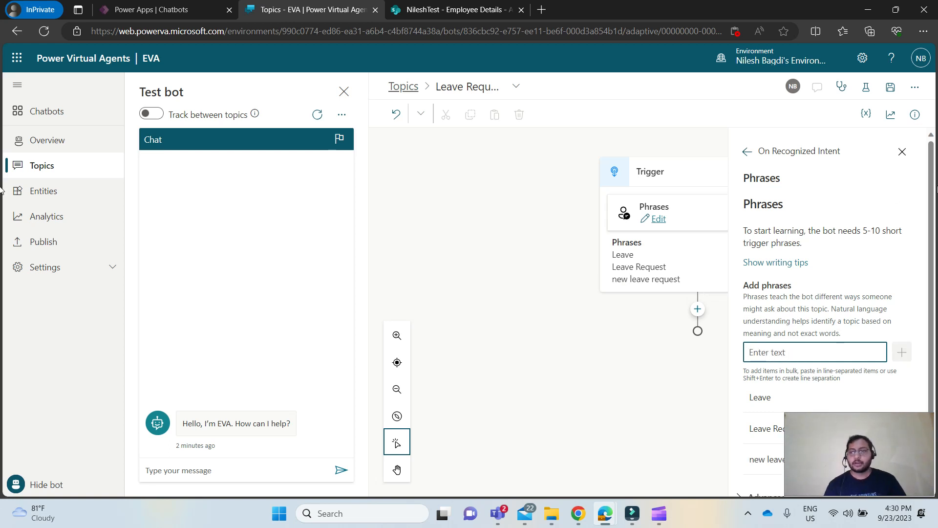
click(903, 153)
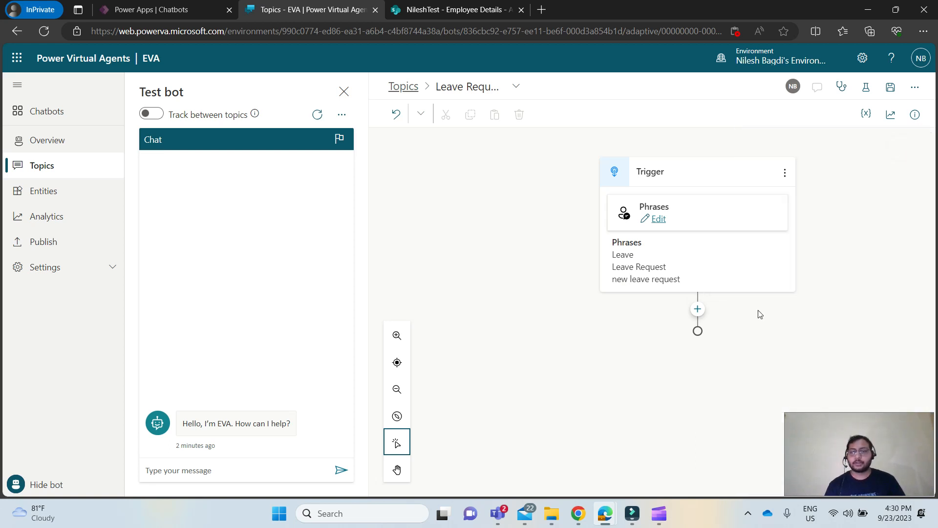
Step: Add a question node below the trigger and begin its message with "Hi"
click(696, 310)
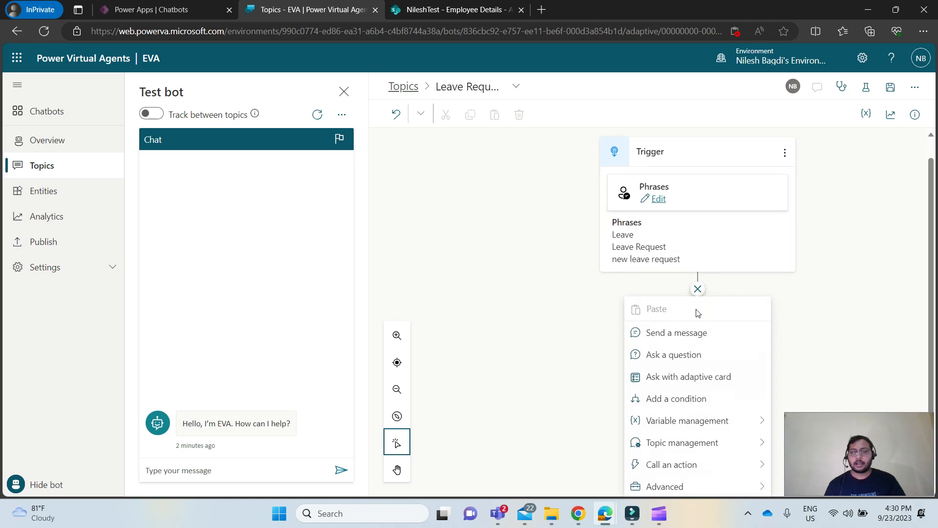
click(689, 354)
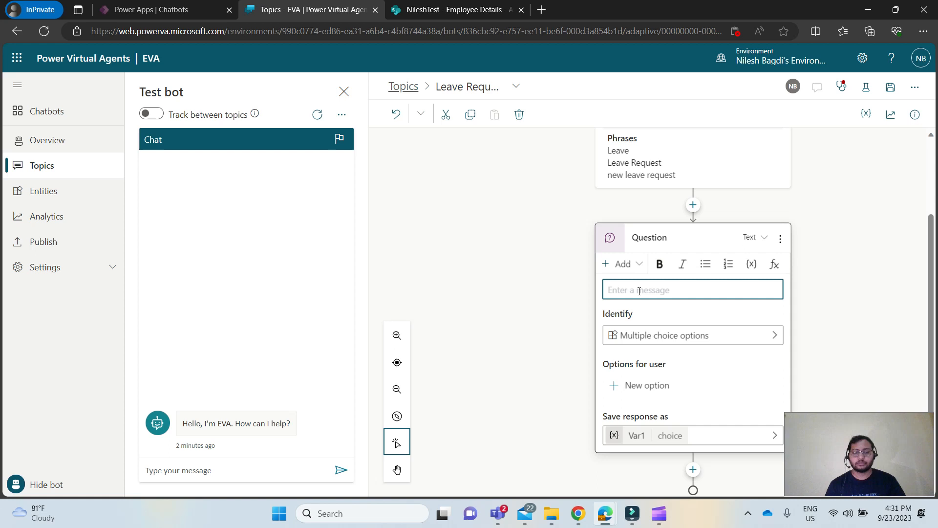
text(Hi)
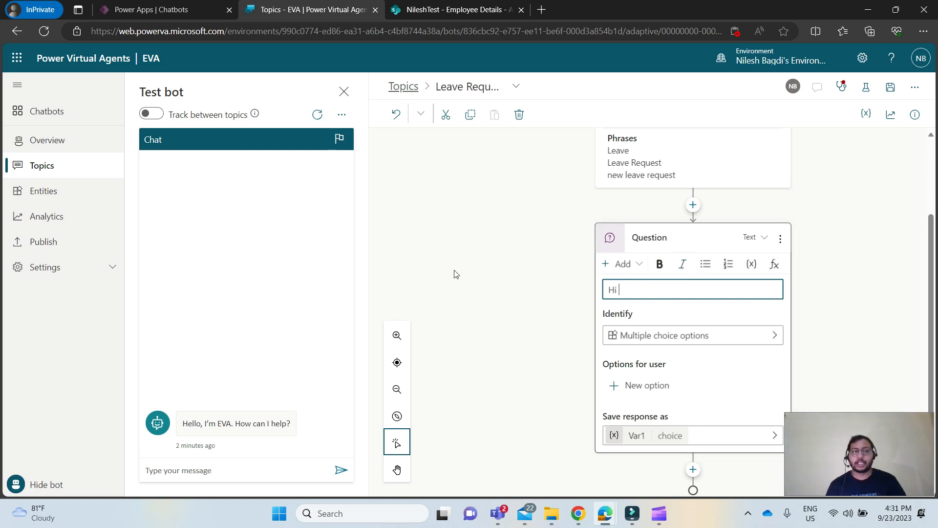
click(72, 273)
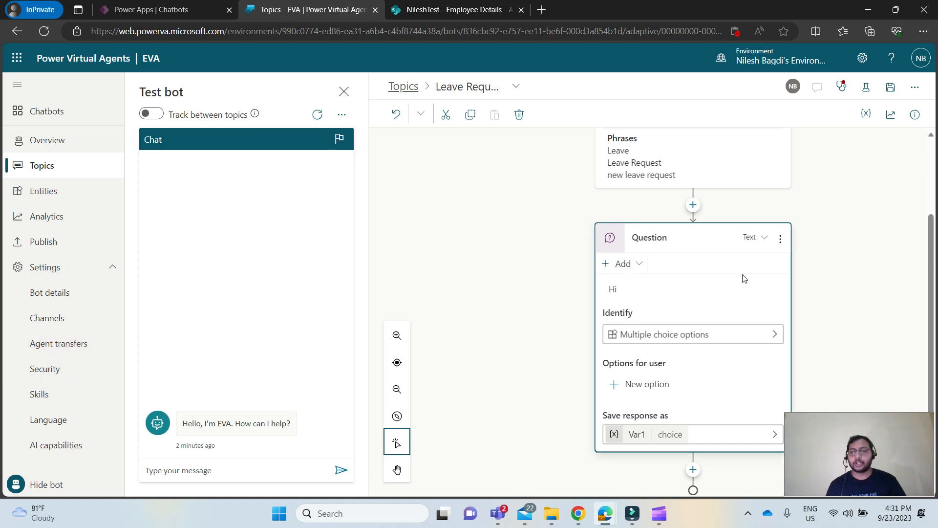
click(629, 292)
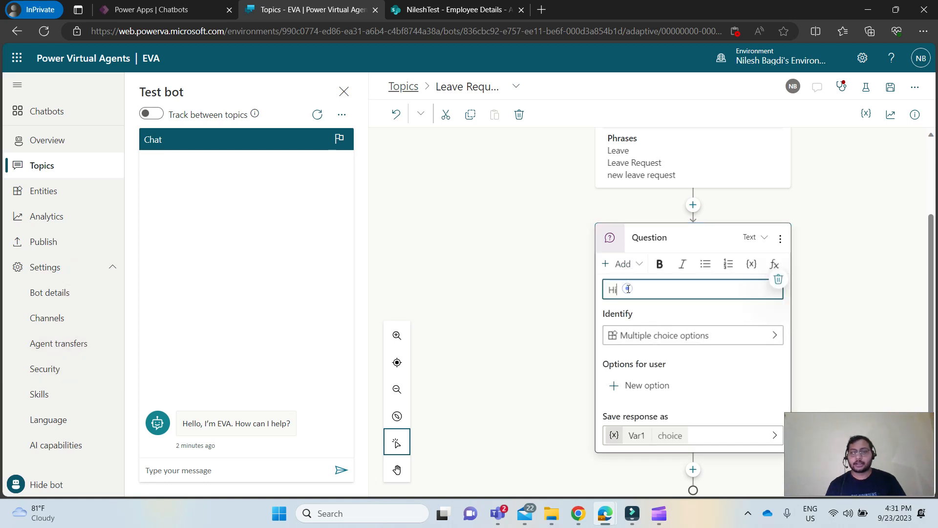
Step: Insert the system variable User.DisplayName after "Hi" in the question message, followed by a comma
click(752, 264)
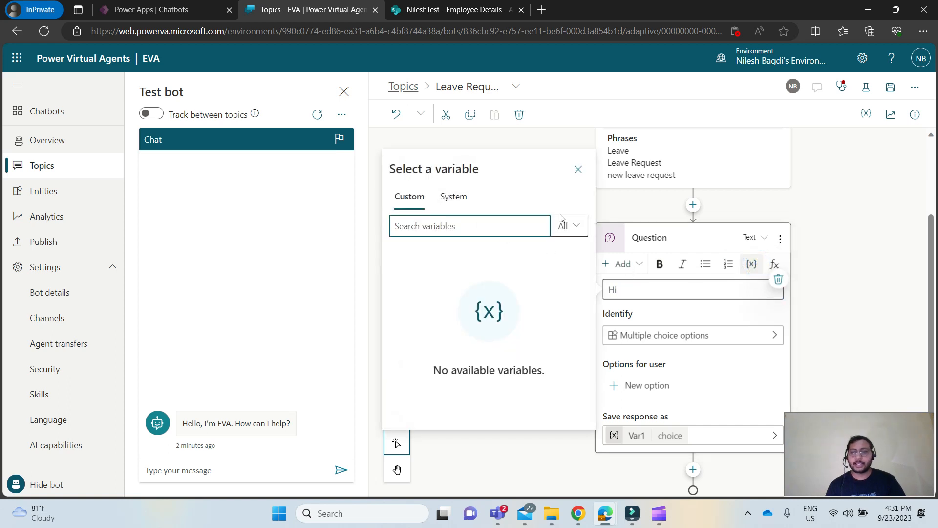
click(463, 200)
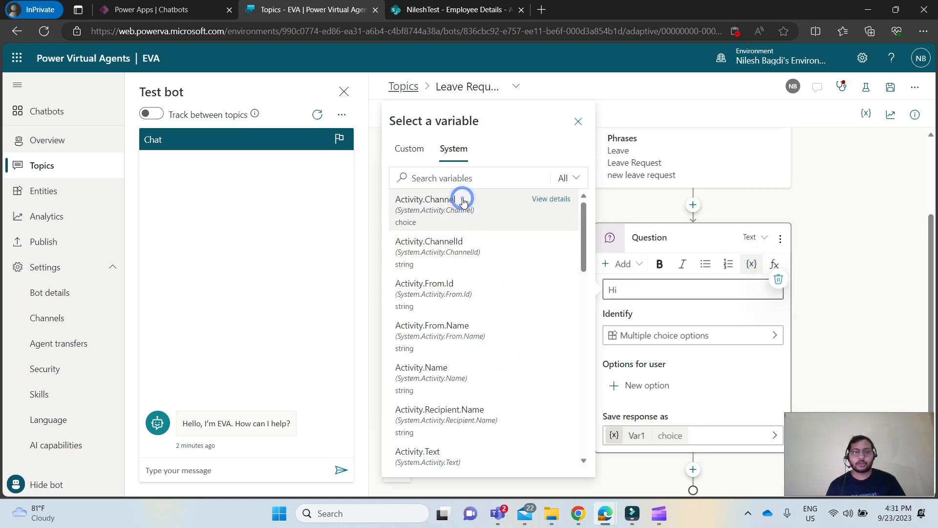
click(444, 172)
text(user)
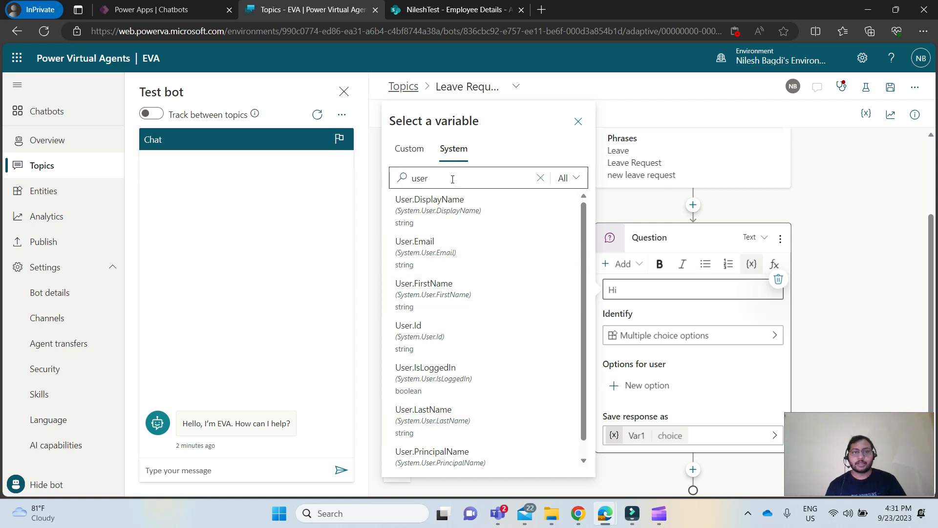
click(474, 204)
click(612, 293)
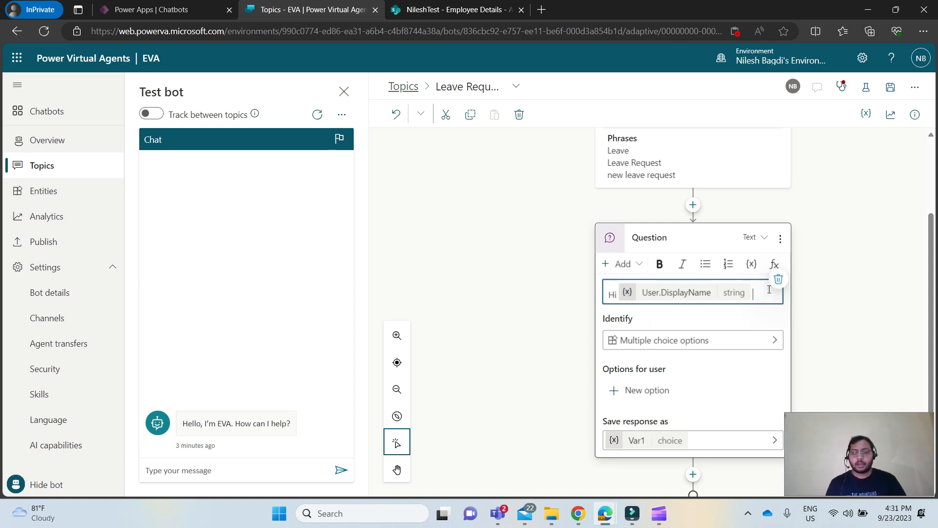
key(Return)
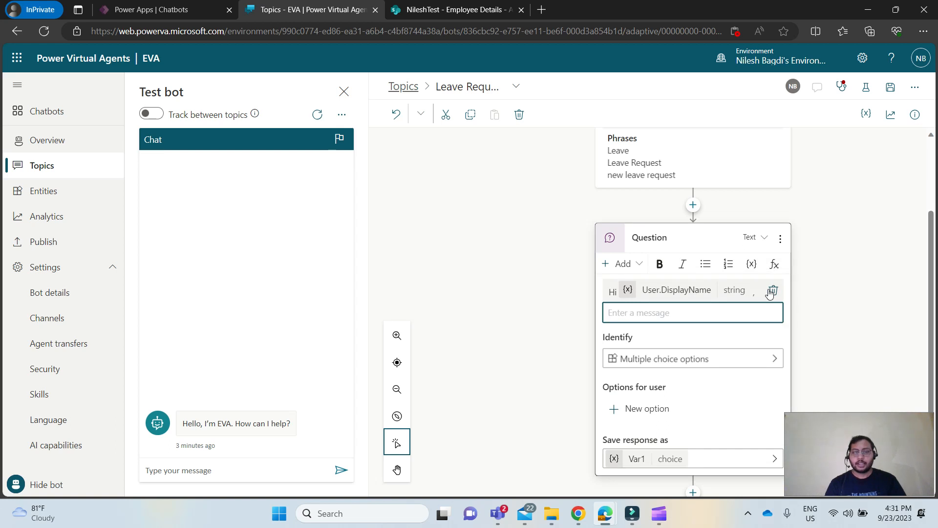
click(746, 291)
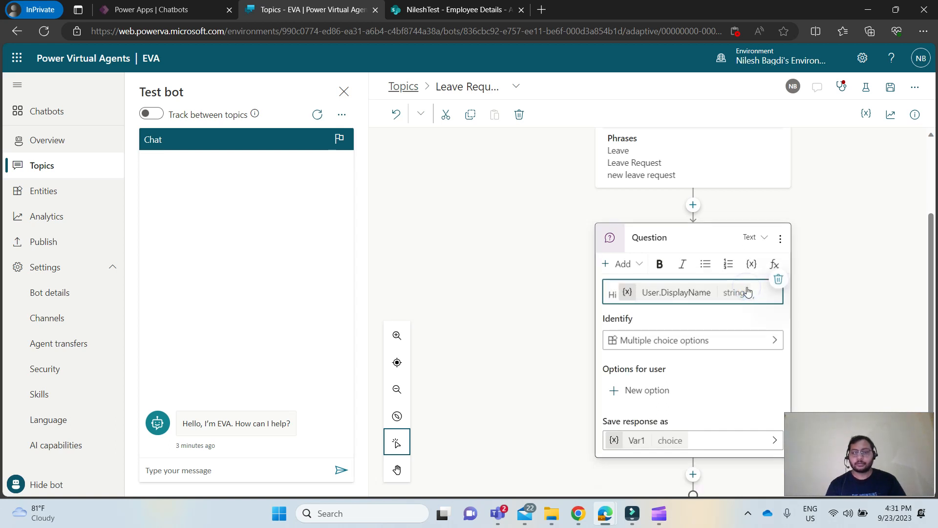
key(shift+Return)
text(please enter the date)
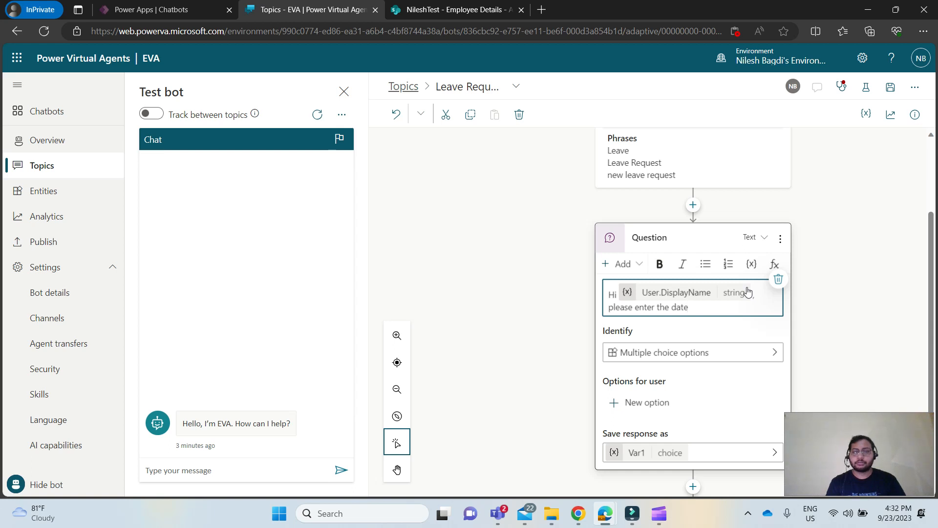
key(BackSpace)
key(BackSpace)
key(BackSpace)
key(BackSpace)
key(BackSpace)
key(BackSpace)
key(BackSpace)
key(BackSpace)
key(BackSpace)
key(BackSpace)
key(BackSpace)
key(BackSpace)
key(BackSpace)
key(BackSpace)
key(BackSpace)
key(BackSpace)
key(BackSpace)
key(BackSpace)
key(BackSpace)
key(BackSpace)
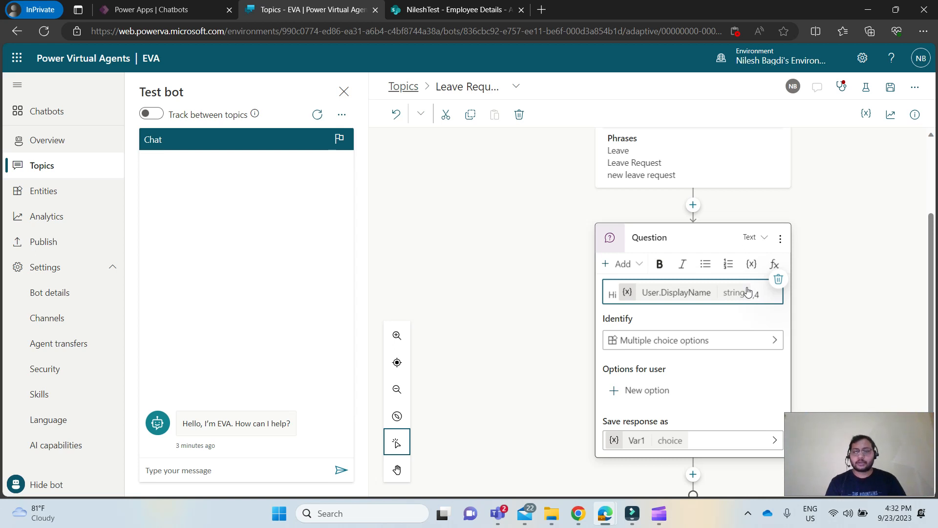
Step: Add a second line to the question message reading "Please enter the no. days you want to take leave."
key(shift+Return)
text(Please enter the ni)
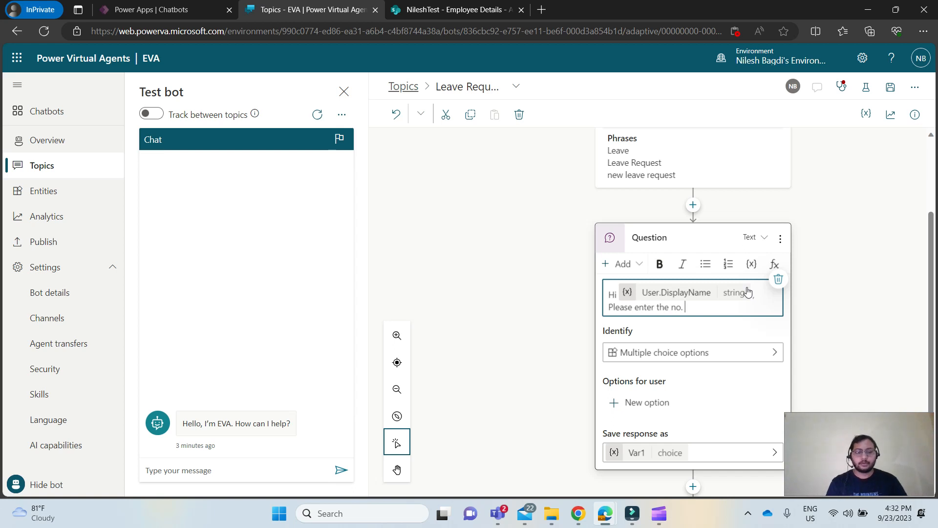
text(. days you want to)
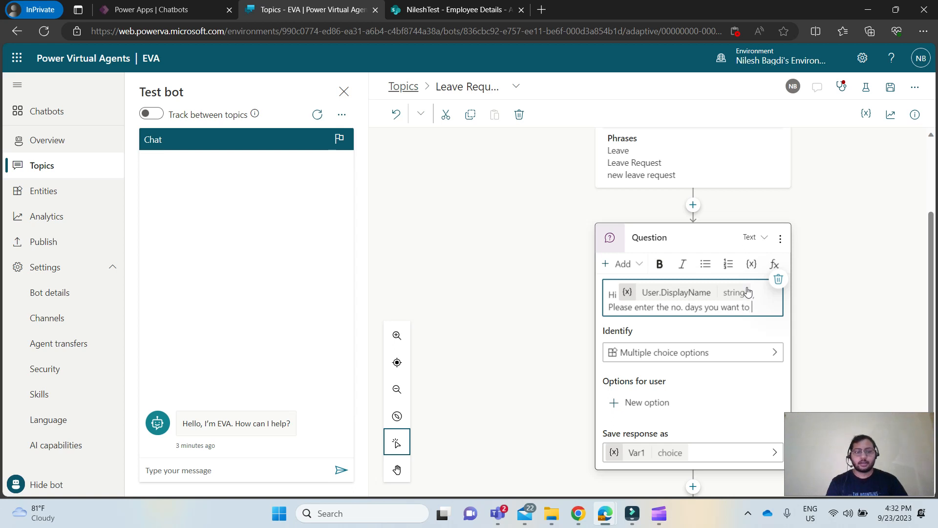
text( take leave.)
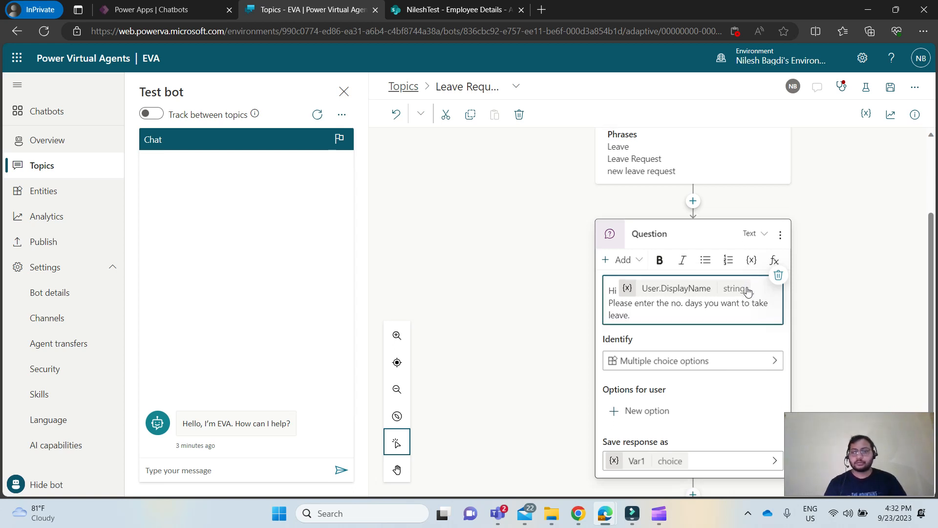
Step: Set the question to identify the user's entire response
scroll(733, 317, down, 2)
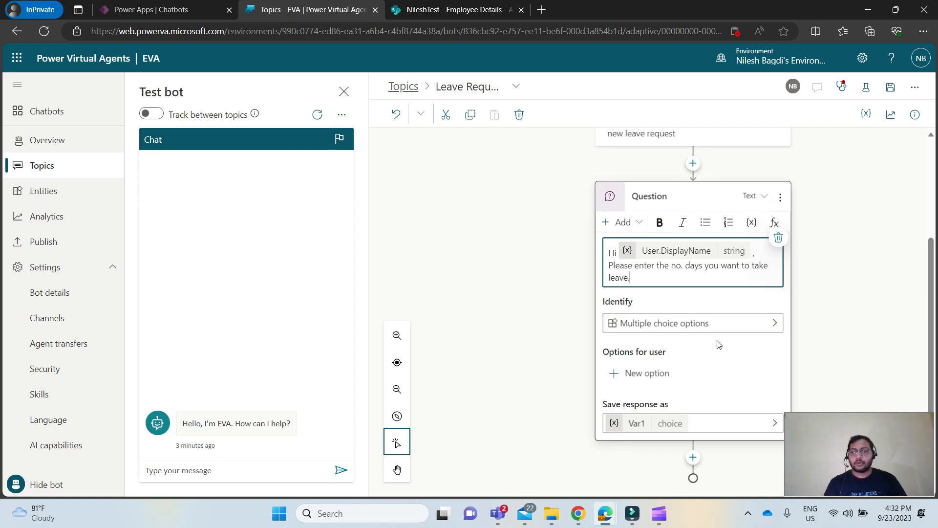
click(737, 324)
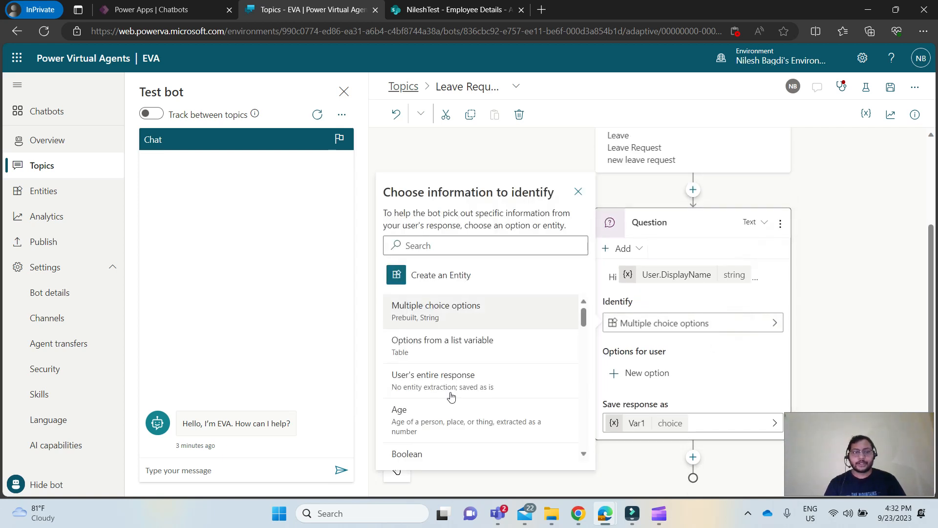
click(432, 379)
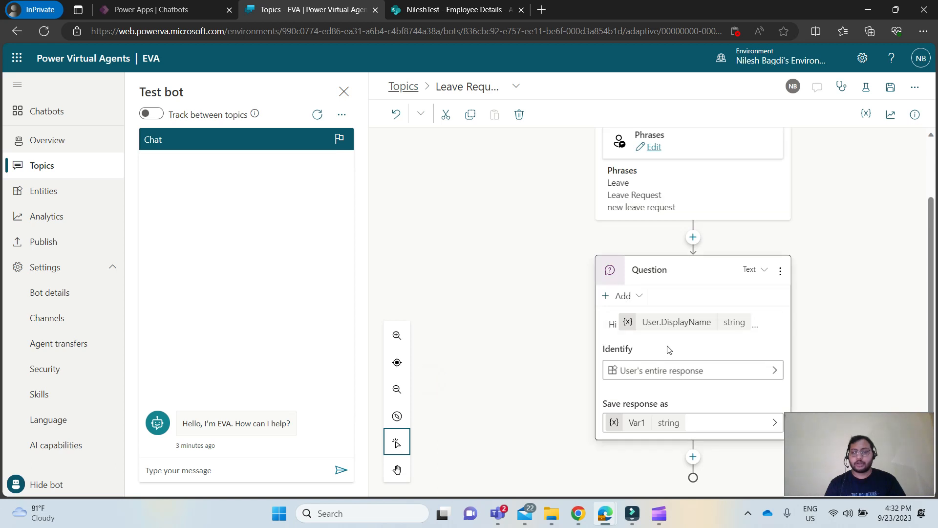
Step: Rename the variable that stores the question's response to "Days"
click(632, 423)
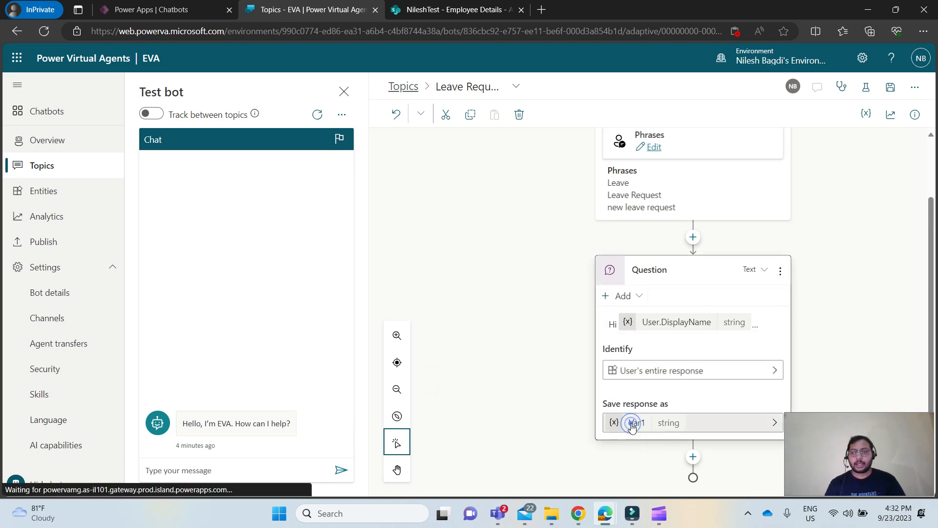
double_click(774, 196)
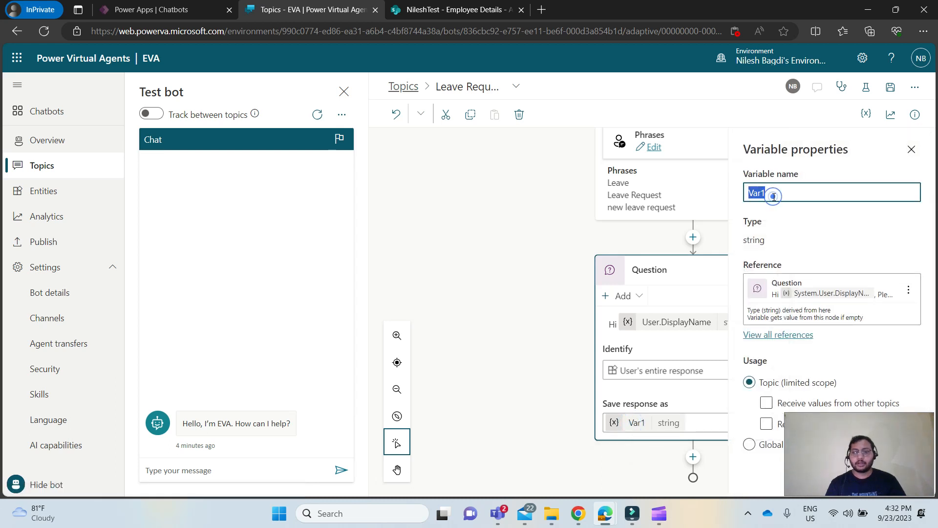
text(Days)
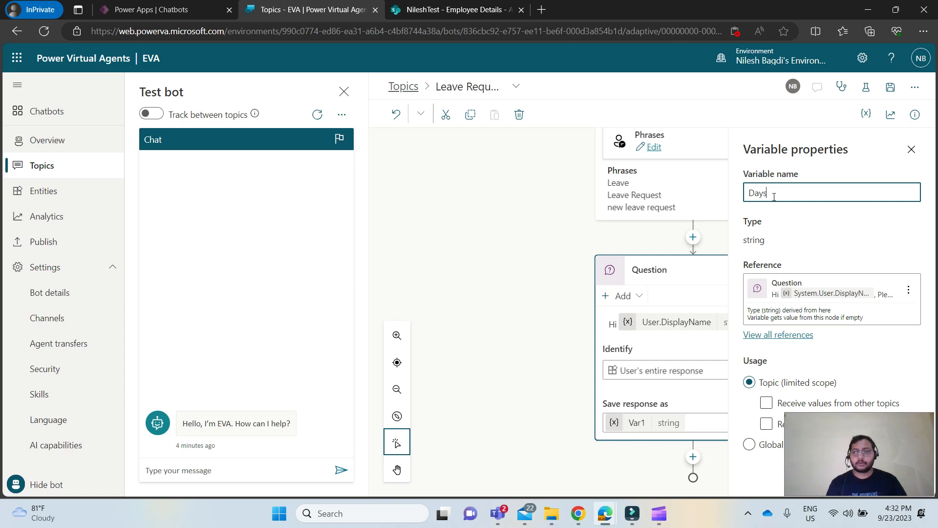
click(536, 383)
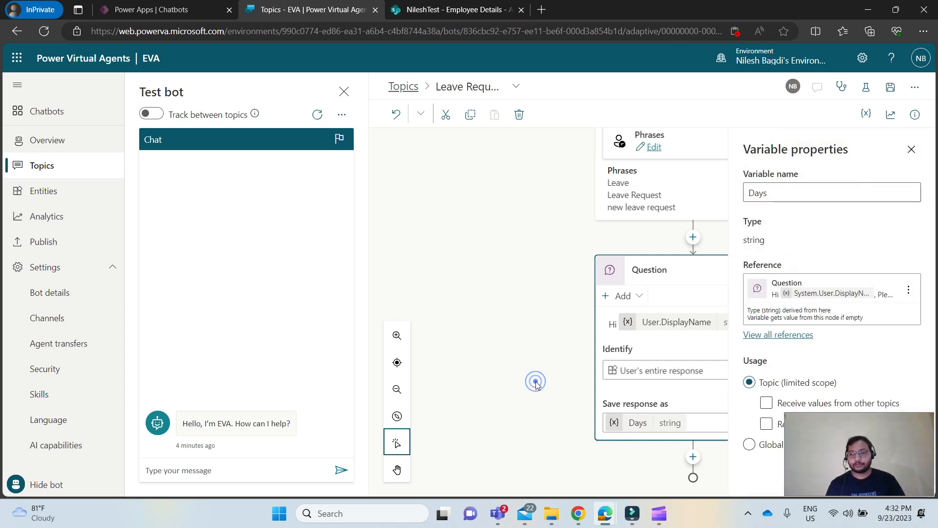
click(917, 149)
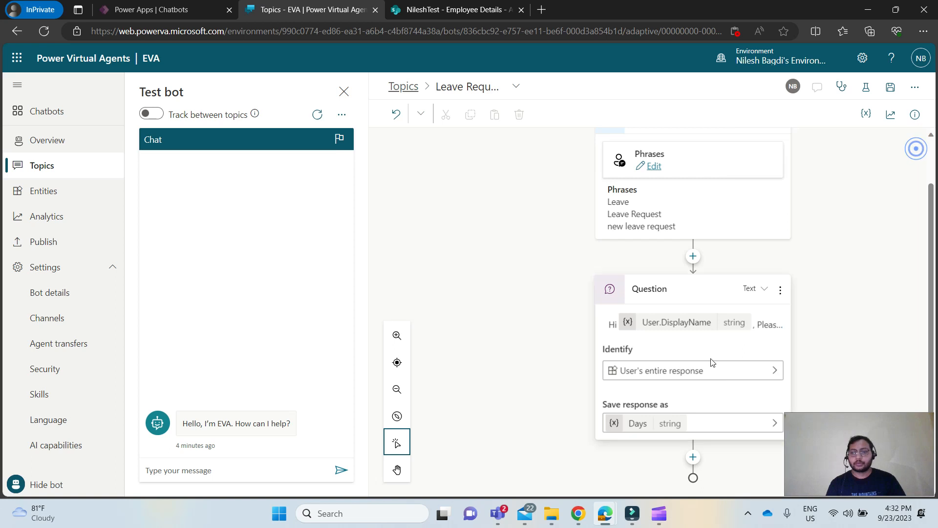
click(693, 457)
click(676, 331)
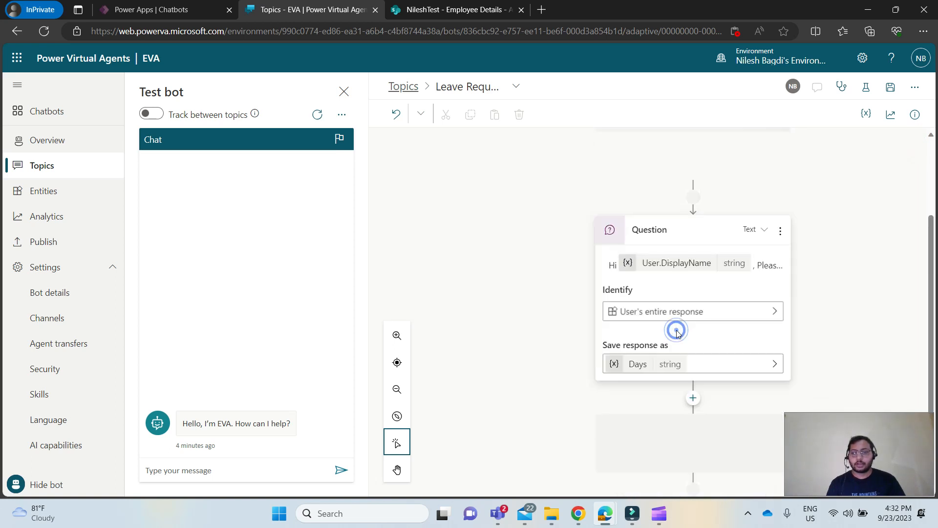
click(781, 372)
click(787, 405)
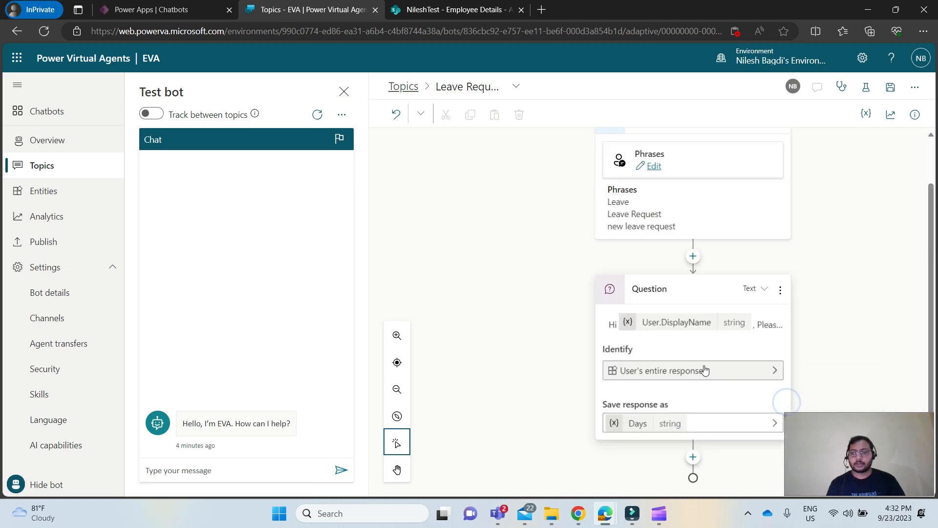
Step: Add a second question below the Days question and set it to identify the user's entire response
click(693, 457)
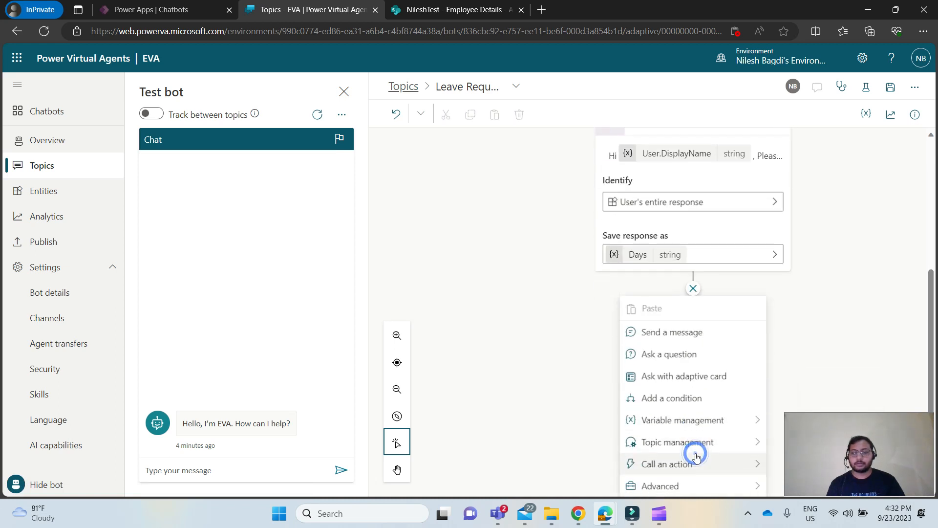
click(676, 354)
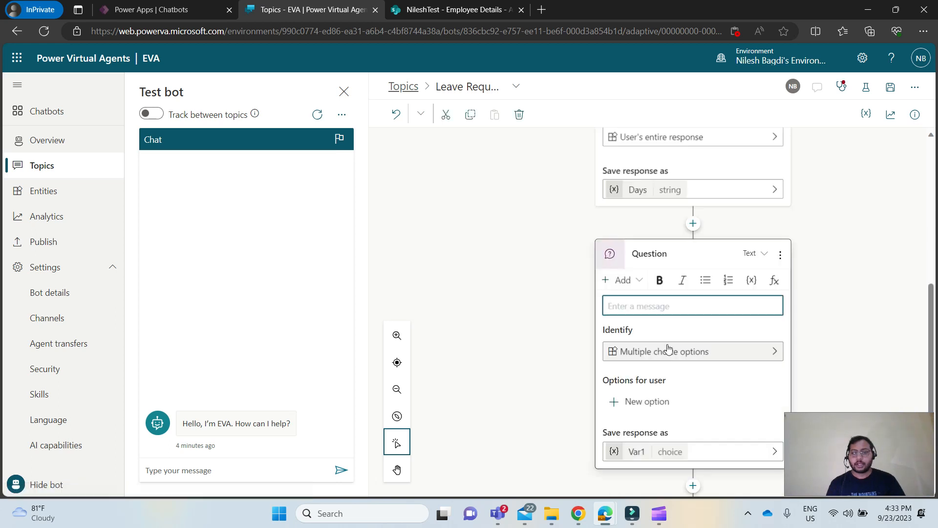
click(668, 351)
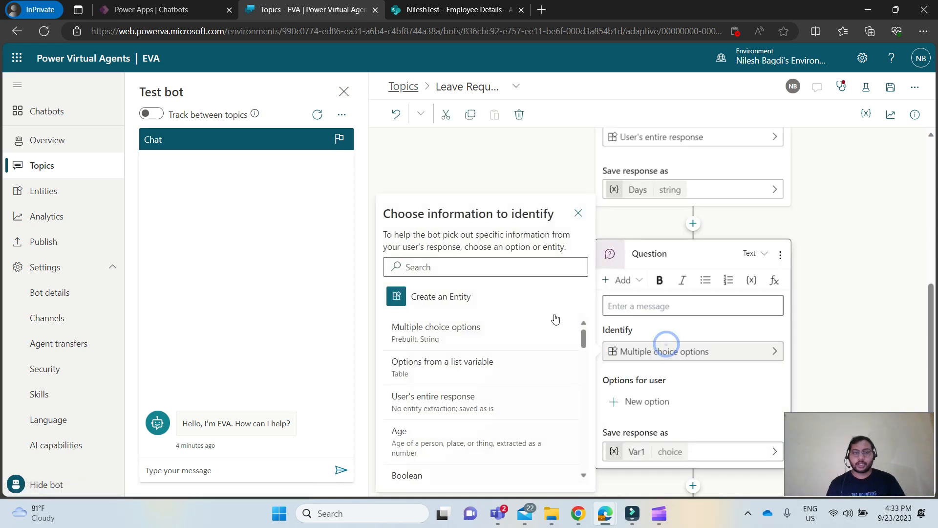
click(473, 397)
Step: Enter "Please enter the data from which you want to take leave. (DD/MM/YY)" as the second question's message
click(627, 325)
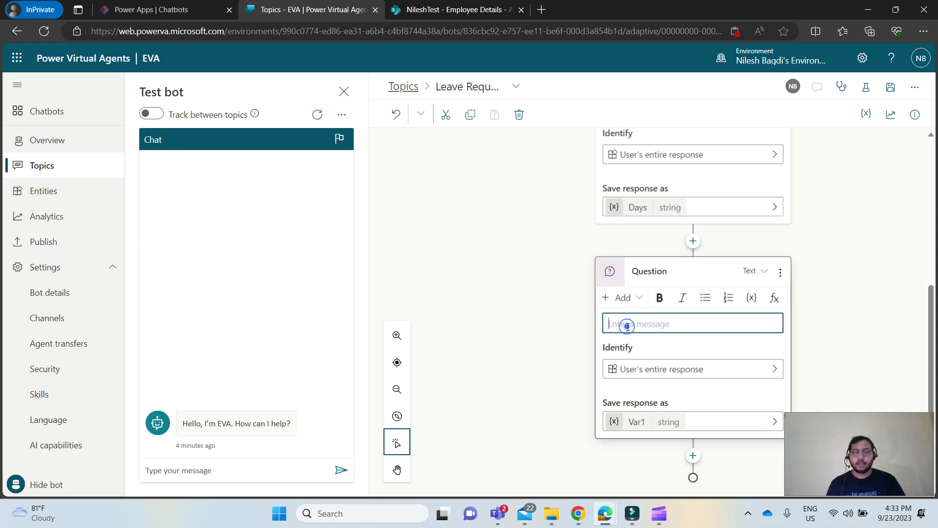
text(Please enter the data from which)
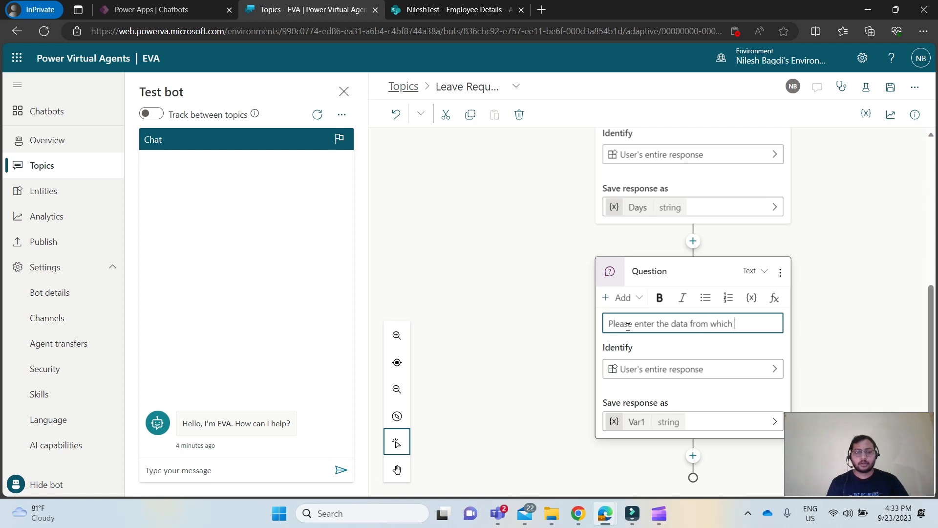
text( you want to )
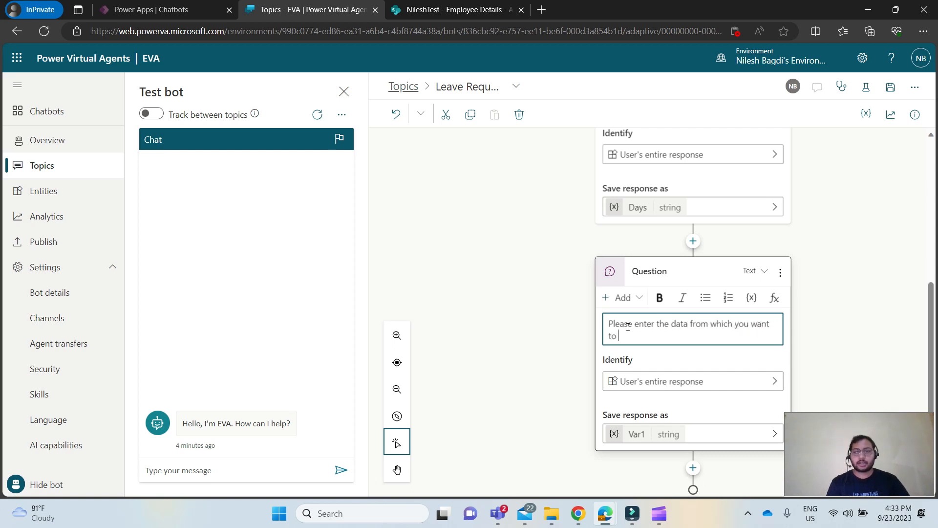
text(take leave)
key(BackSpace)
key(BackSpace)
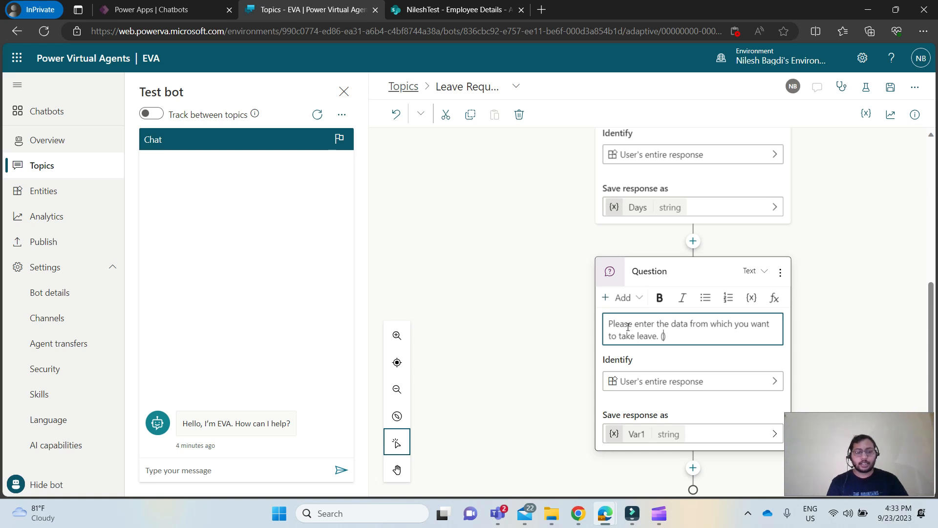
text(D?MM)
key(BackSpace)
key(BackSpace)
key(BackSpace)
text(/MM)
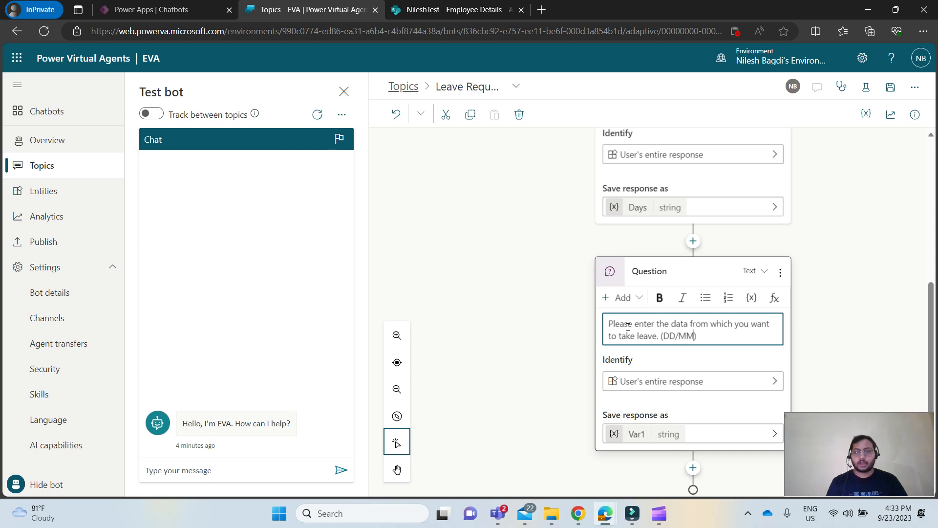
text(/YY)
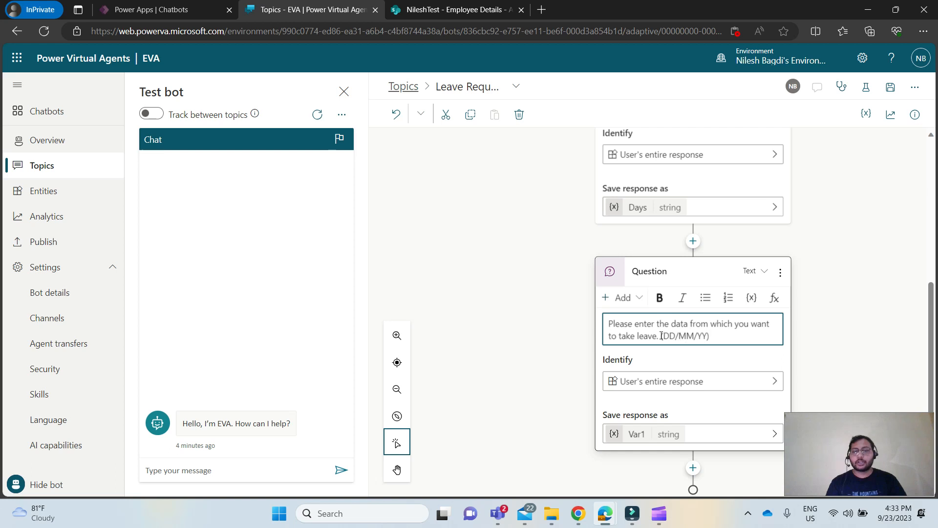
click(662, 335)
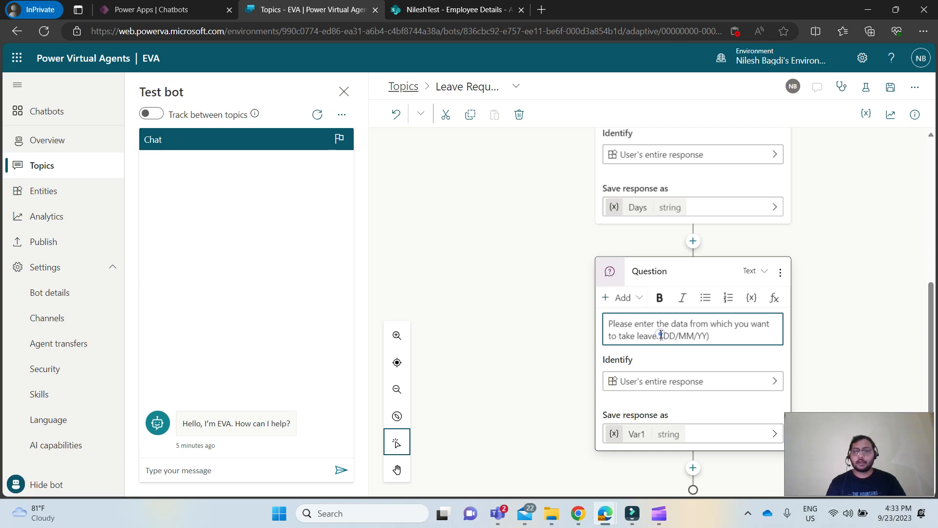
Step: Rename the variable that stores the second question's response to "Date" and close its properties
scroll(738, 337, down, 1)
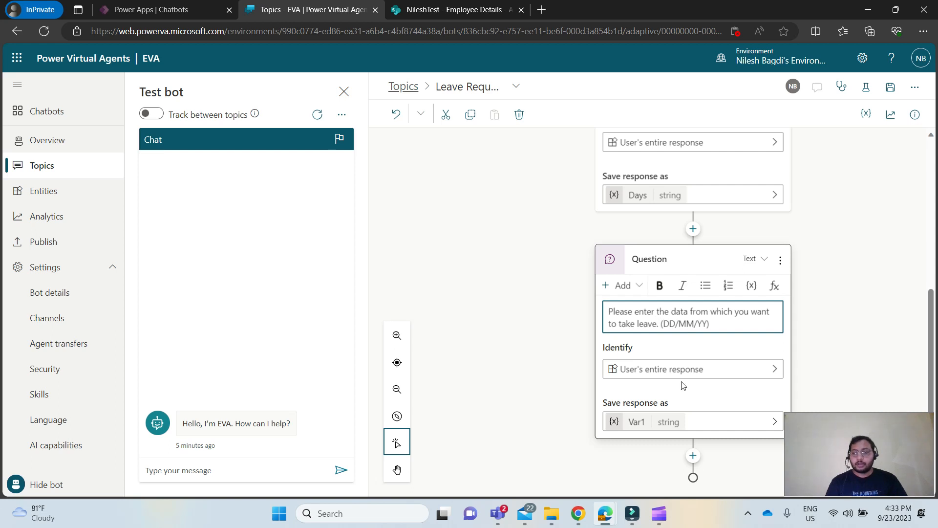
click(652, 421)
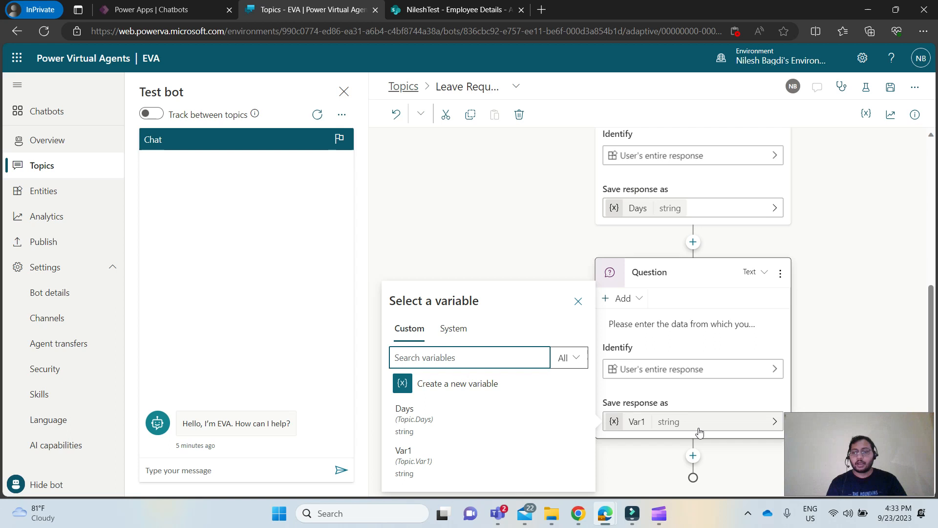
click(667, 430)
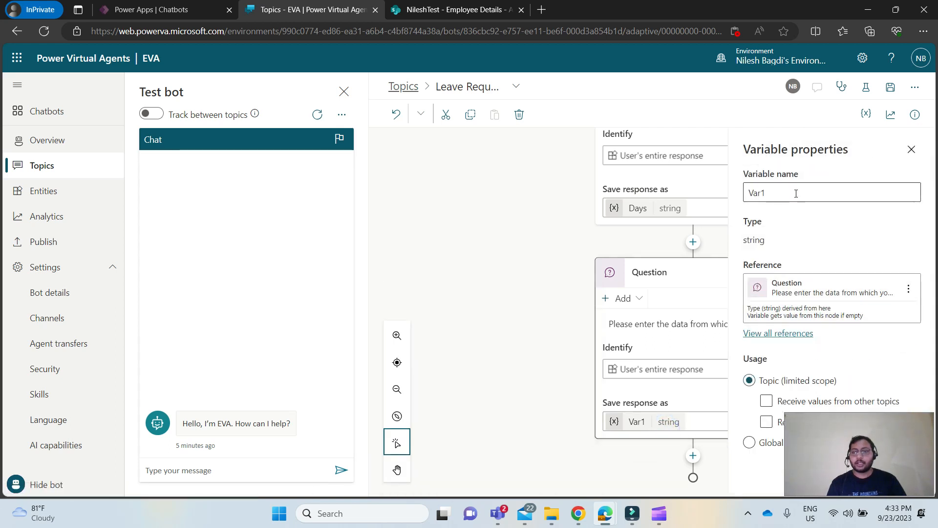
double_click(794, 192)
text(Date)
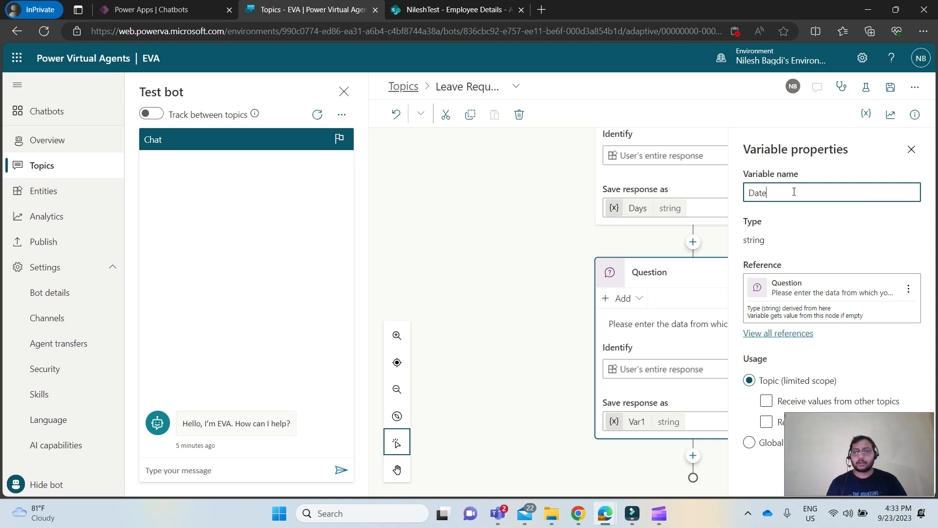
click(541, 346)
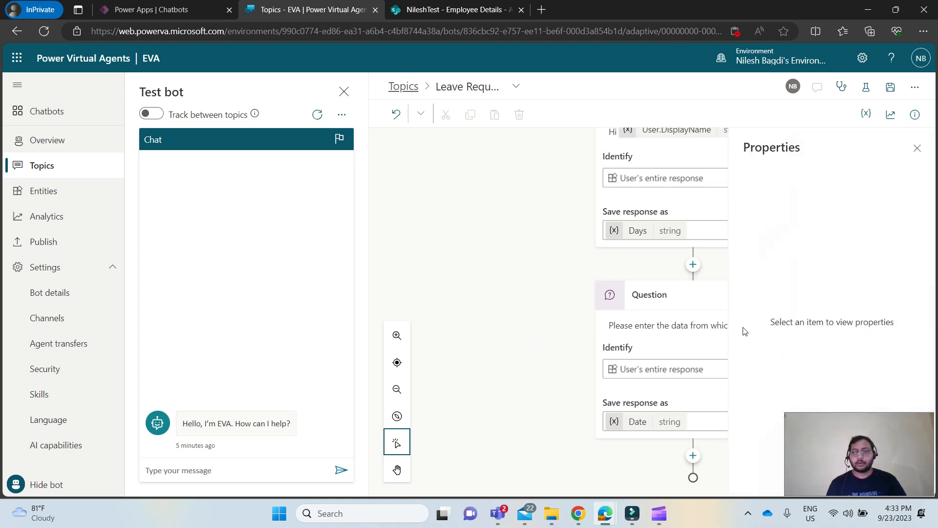
click(917, 148)
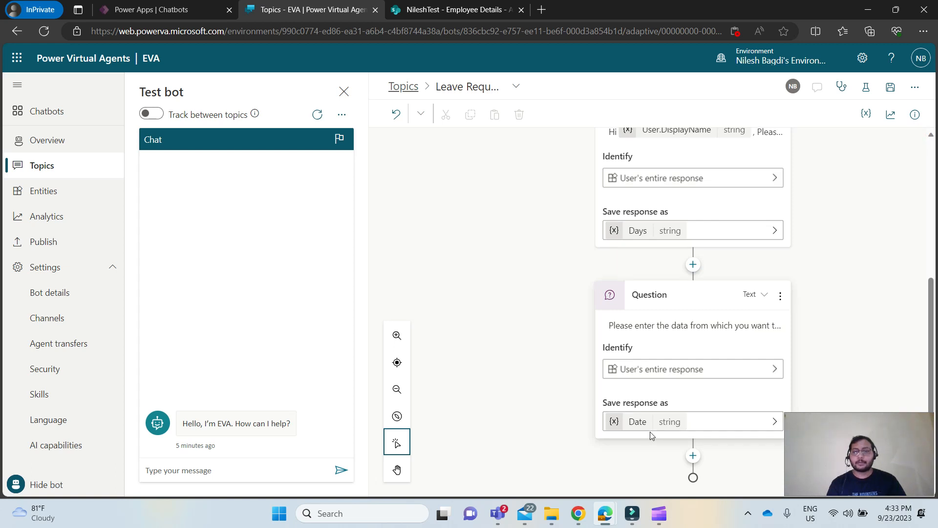
Step: Call an action after the Date question and choose to create a flow for it in Power Automate
click(693, 456)
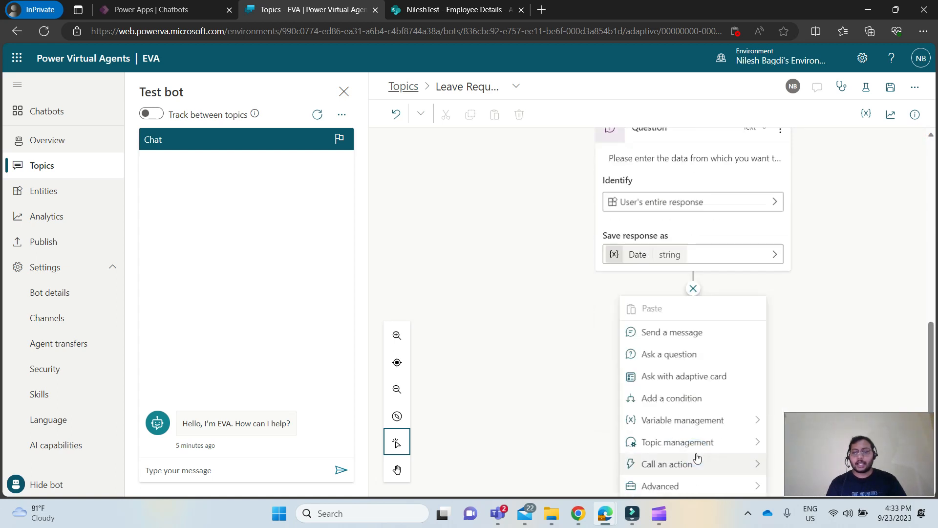
click(677, 473)
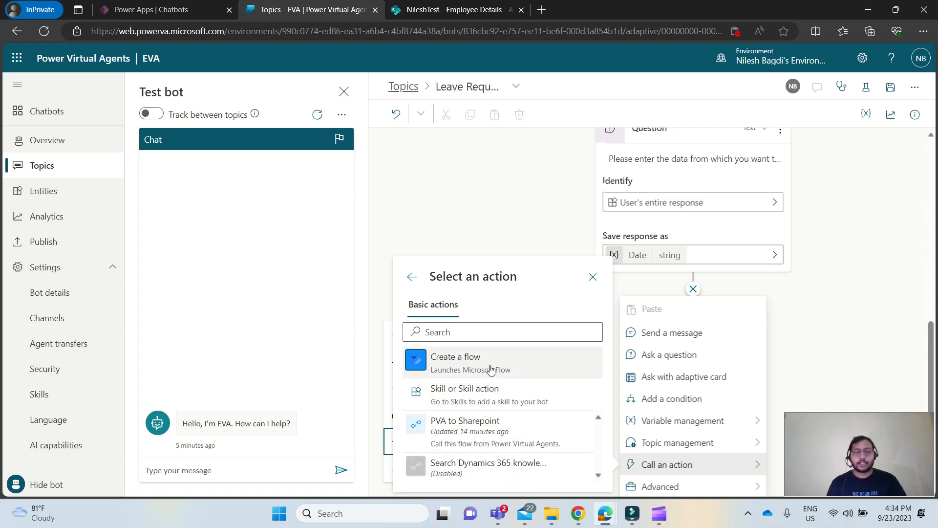
click(454, 366)
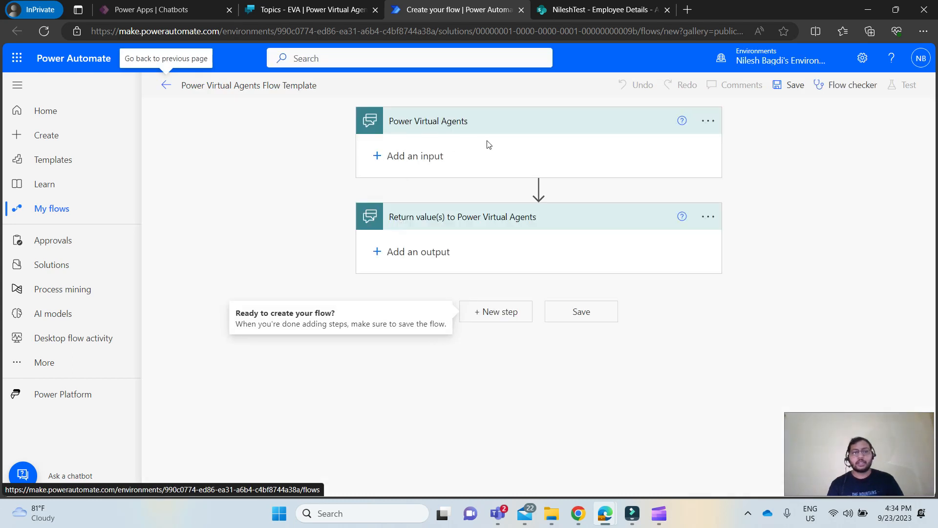
Step: Add two text inputs named "Day" and "Date" to the flow's Power Virtual Agents trigger
click(408, 152)
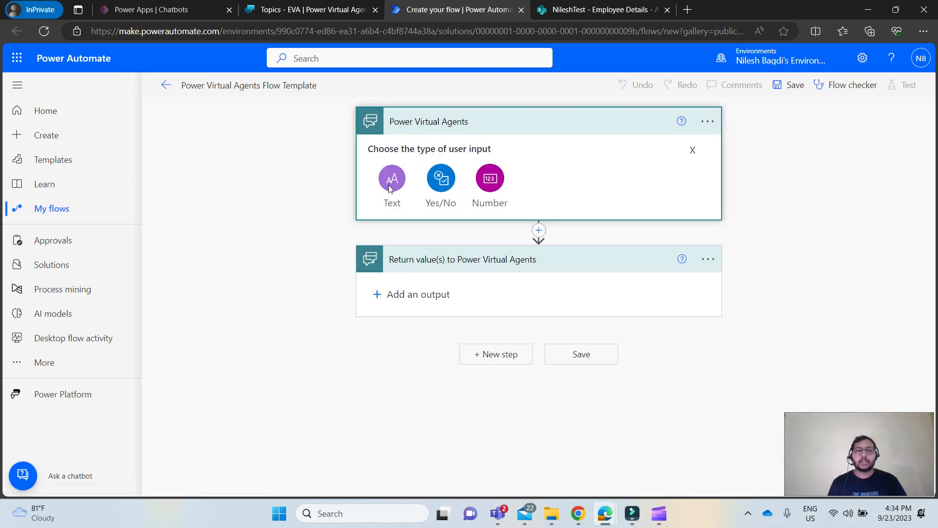
click(391, 179)
double_click(431, 153)
text(Day)
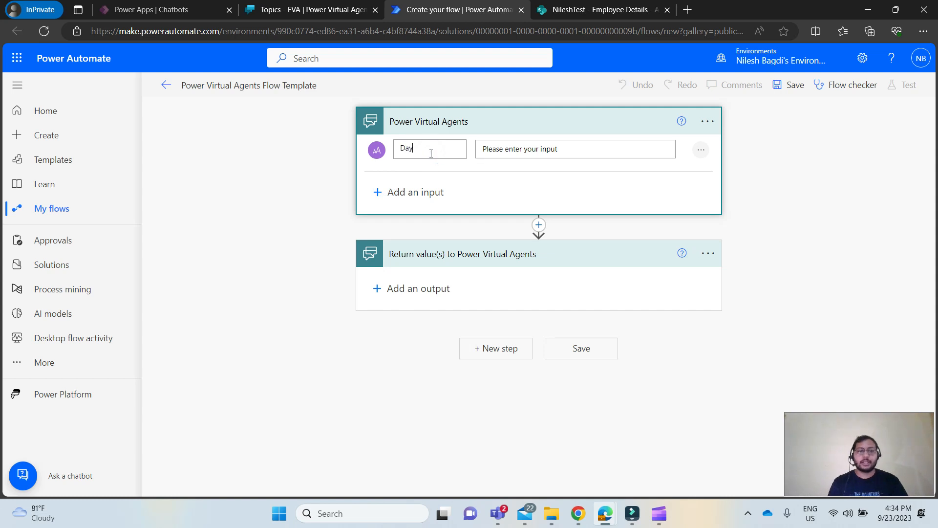
click(426, 191)
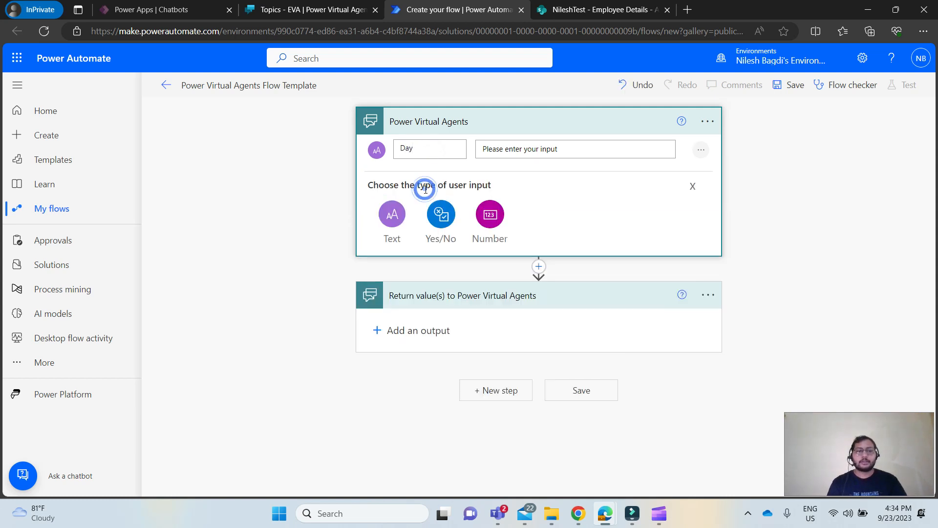
click(391, 215)
triple_click(439, 195)
text(Date)
click(308, 240)
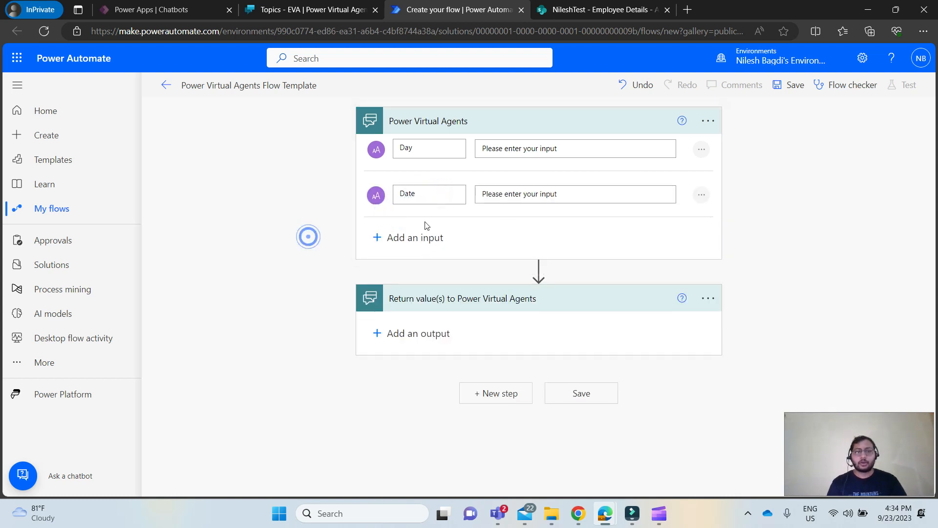
Step: Insert the Office 365 Users action "Get manager (V2)" between the trigger and the return-values step
click(538, 269)
click(534, 288)
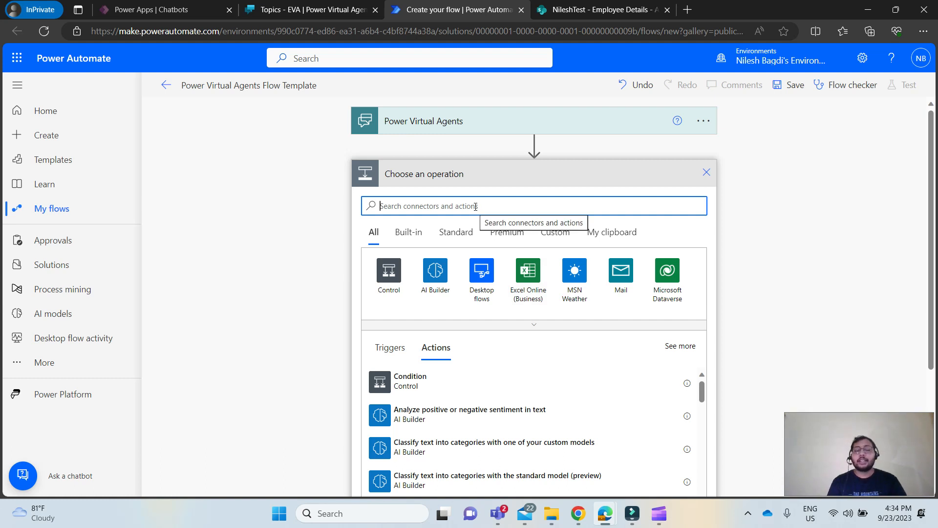
text(c)
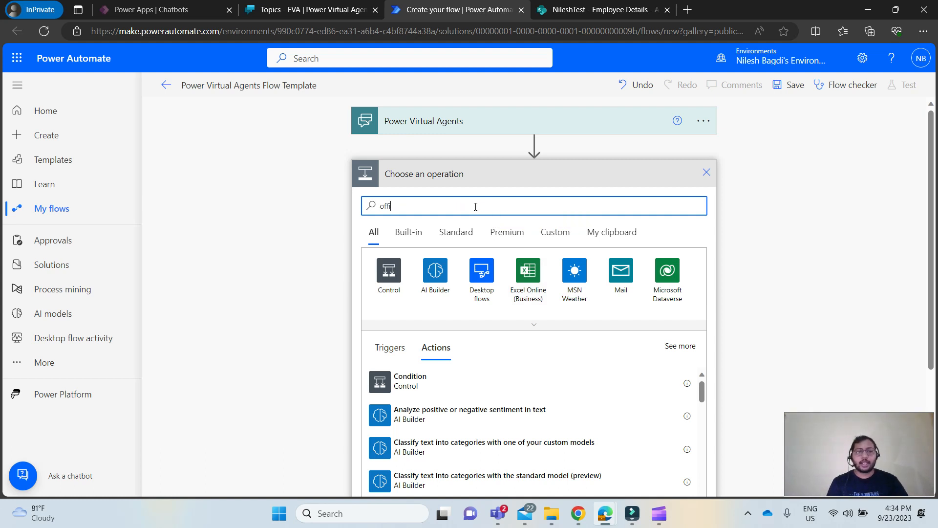
text(ffice)
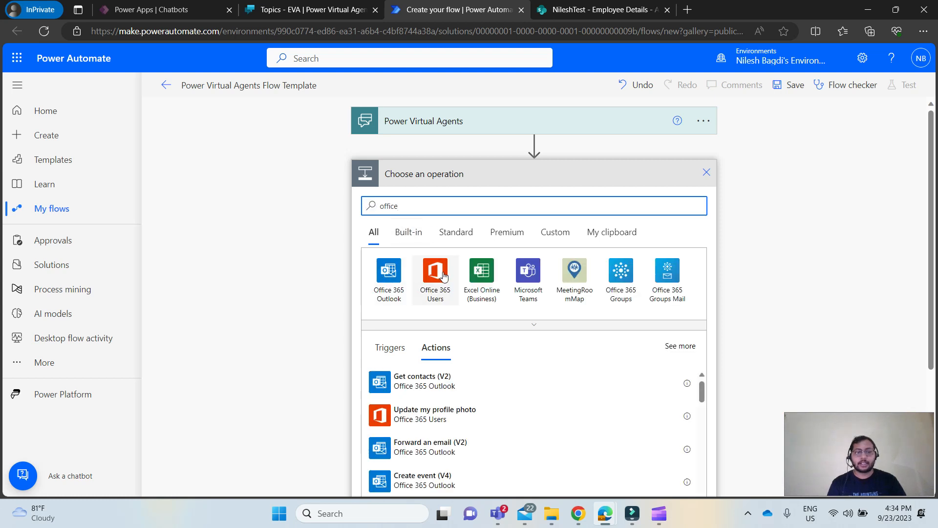
click(442, 274)
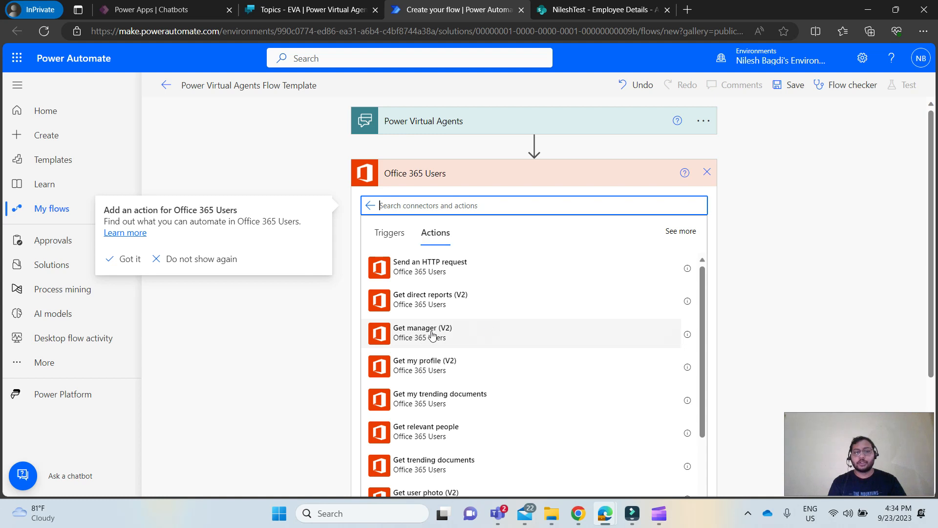
click(415, 334)
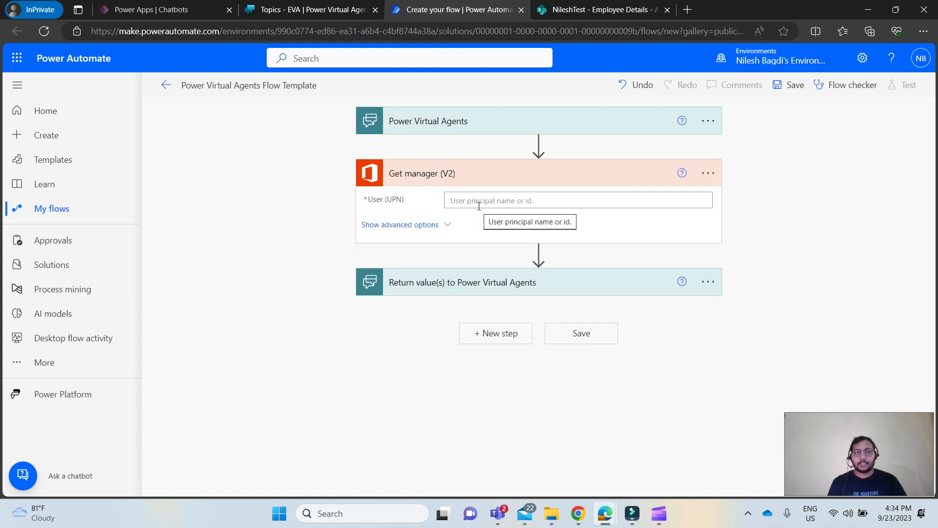
Step: Show the advanced options of Get manager (V2), check the dynamic content for User (UPN), and expand the trigger's inputs
click(432, 224)
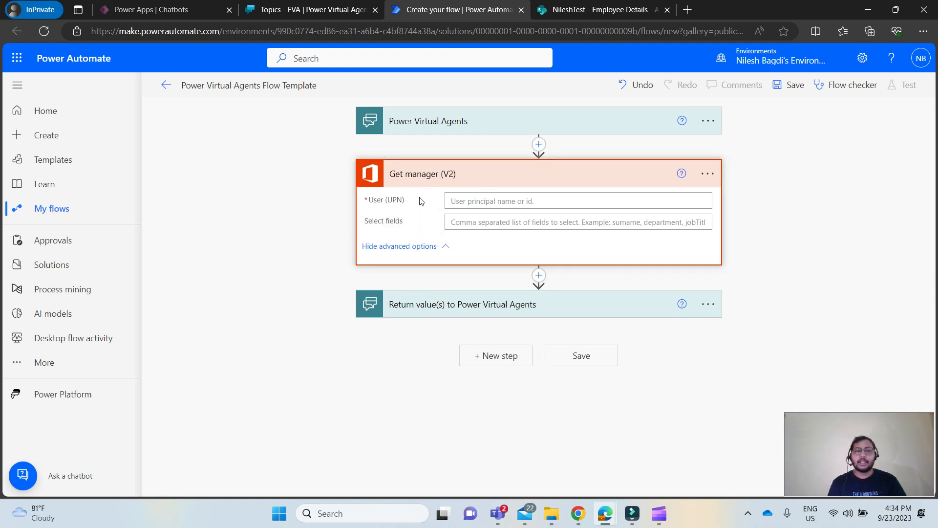
click(478, 200)
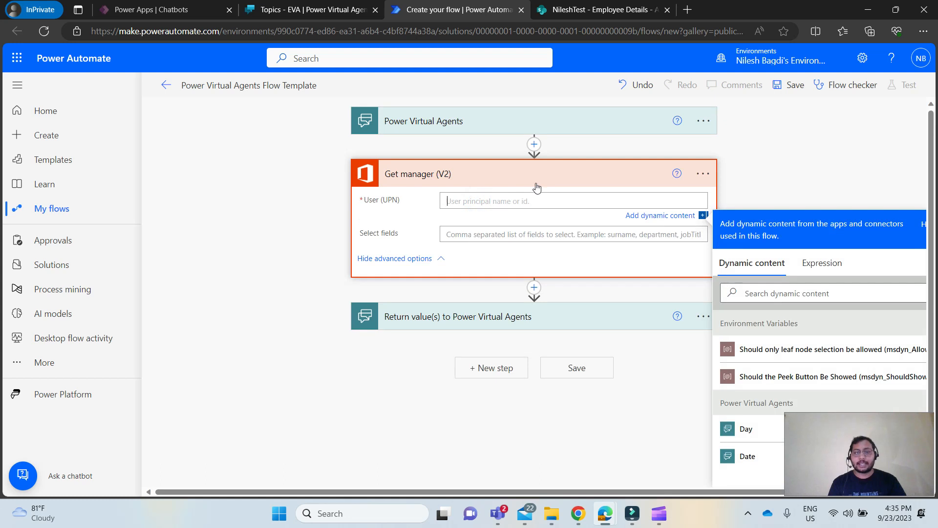
click(476, 121)
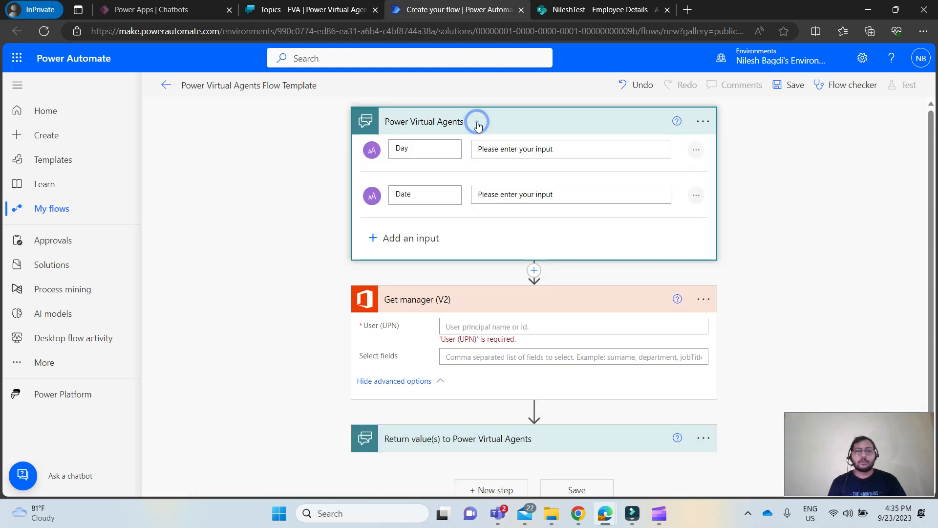
Step: Switch back to the Leave Request topic in Power Virtual Agents and accept updating its flow list
click(309, 9)
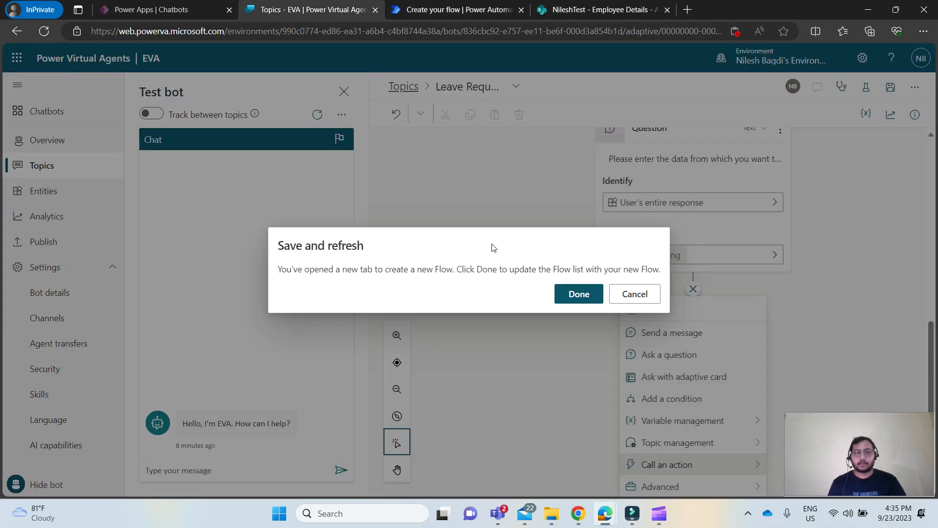
click(573, 293)
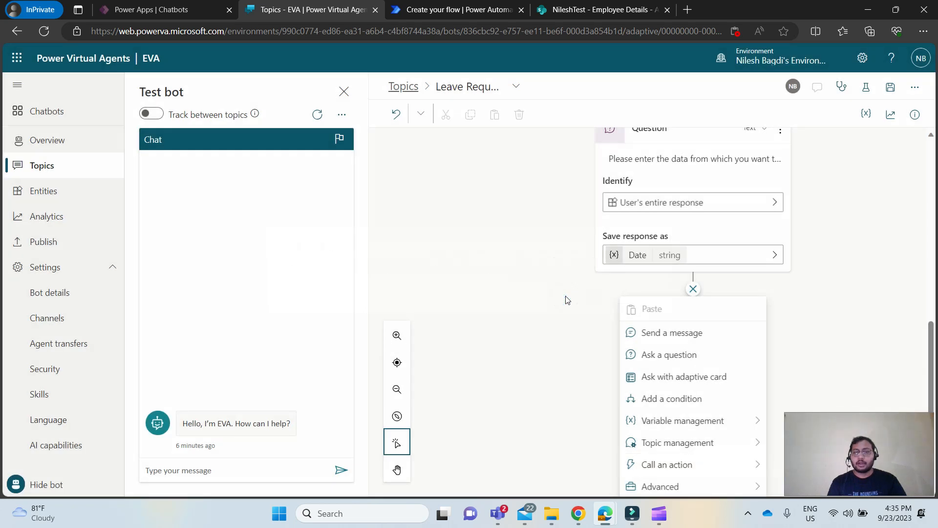
Step: Return to the Power Automate flow and add a third text input named "User ID" to the Power Virtual Agents trigger
click(854, 317)
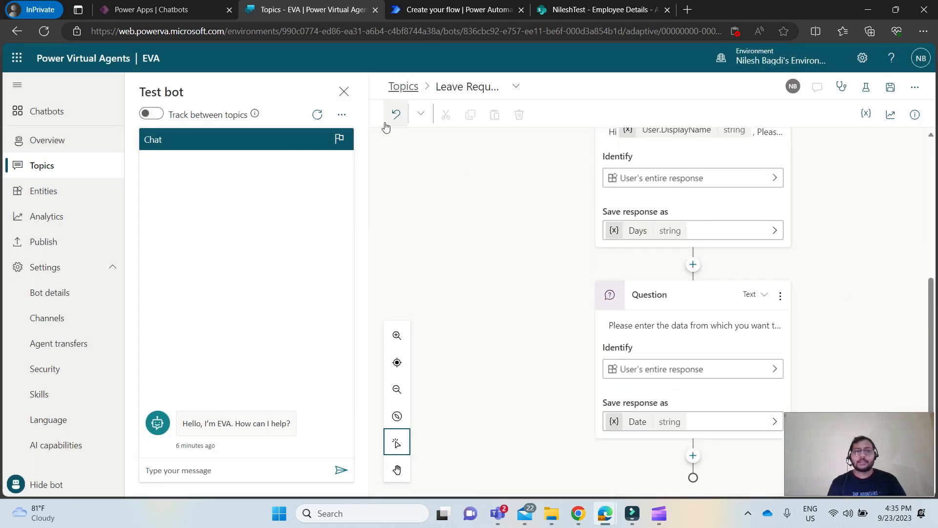
click(460, 14)
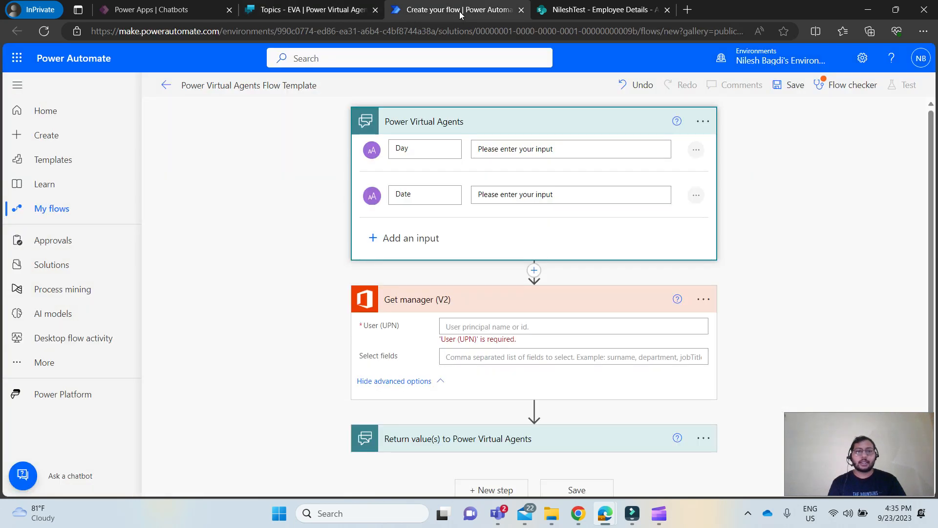
click(415, 238)
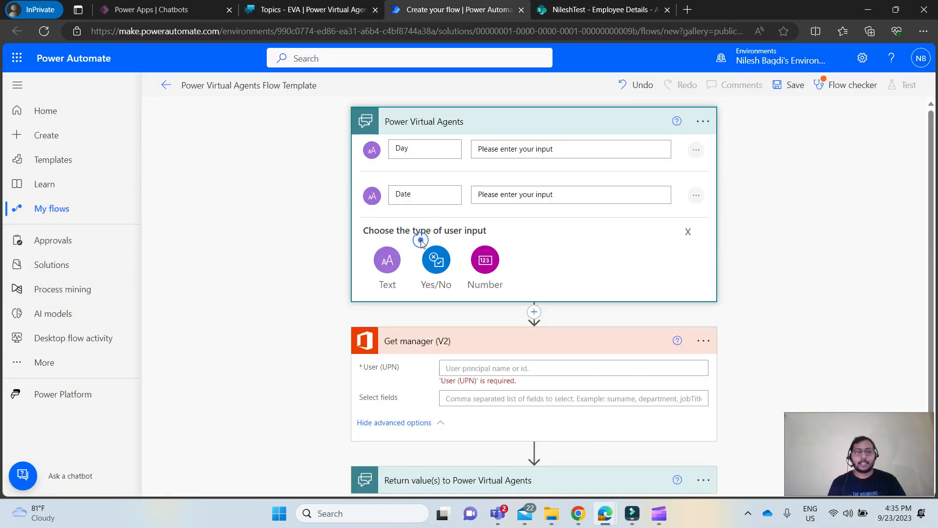
click(384, 267)
click(439, 246)
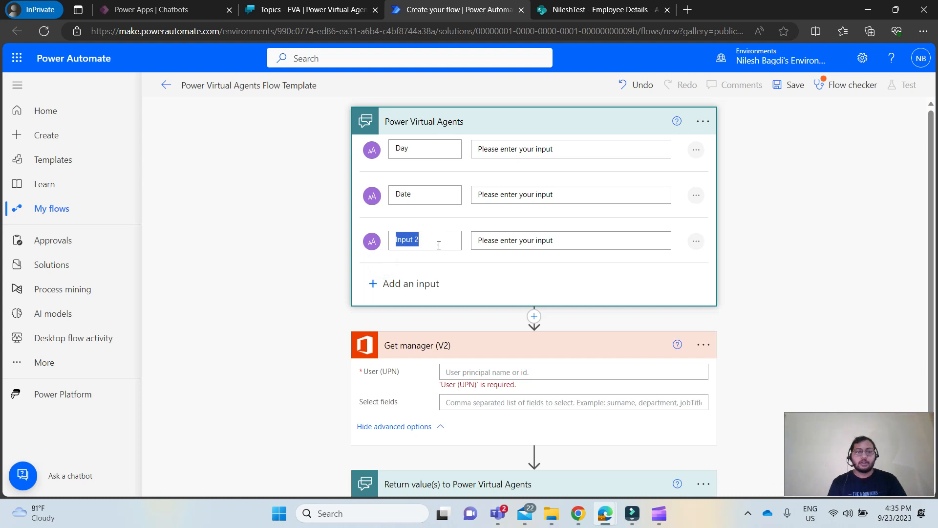
text(Emp ID)
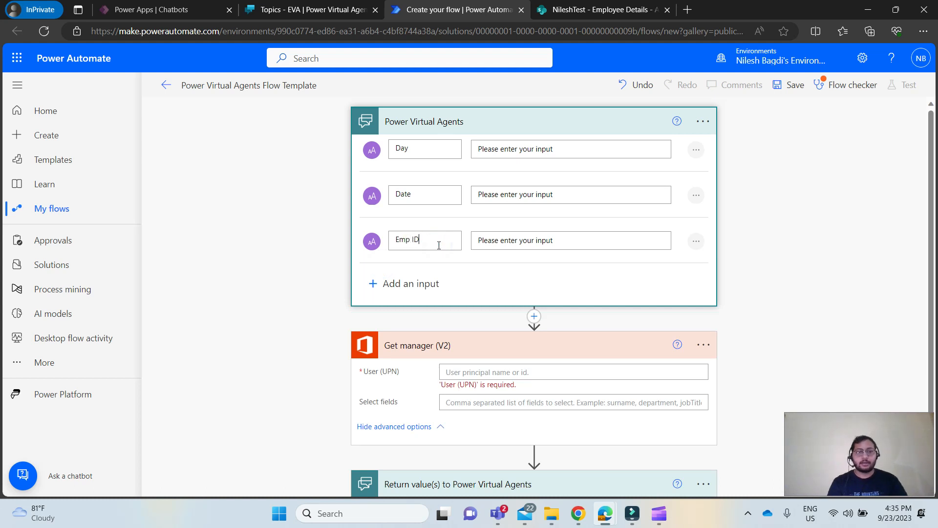
scroll(472, 229, down, 1)
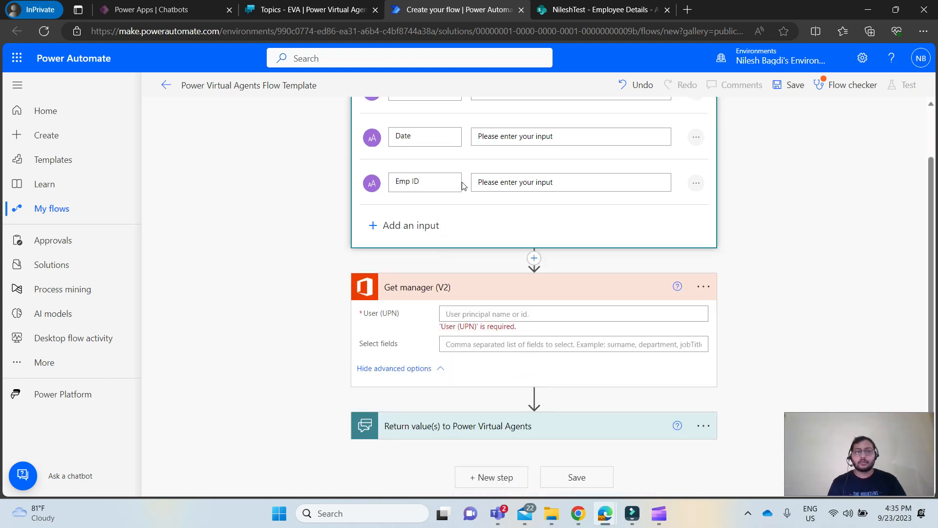
key(BackSpace)
text(User ID)
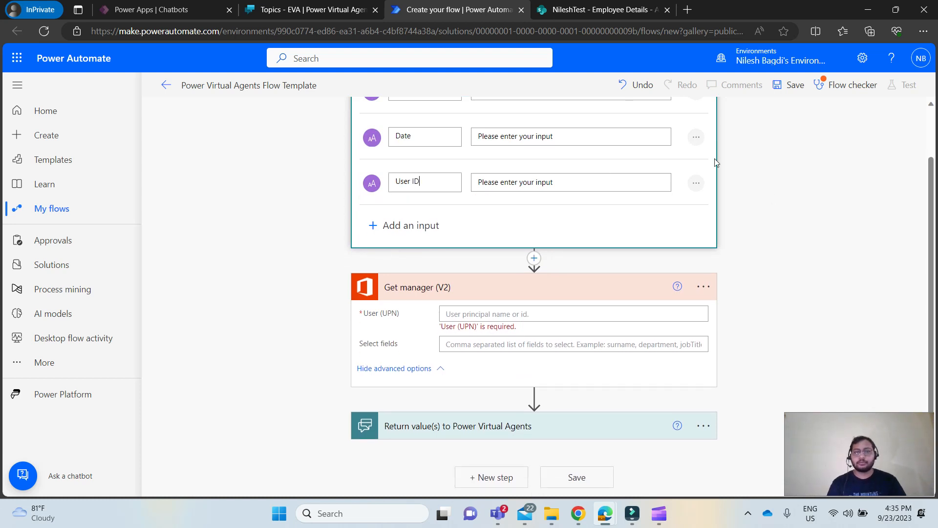
click(770, 193)
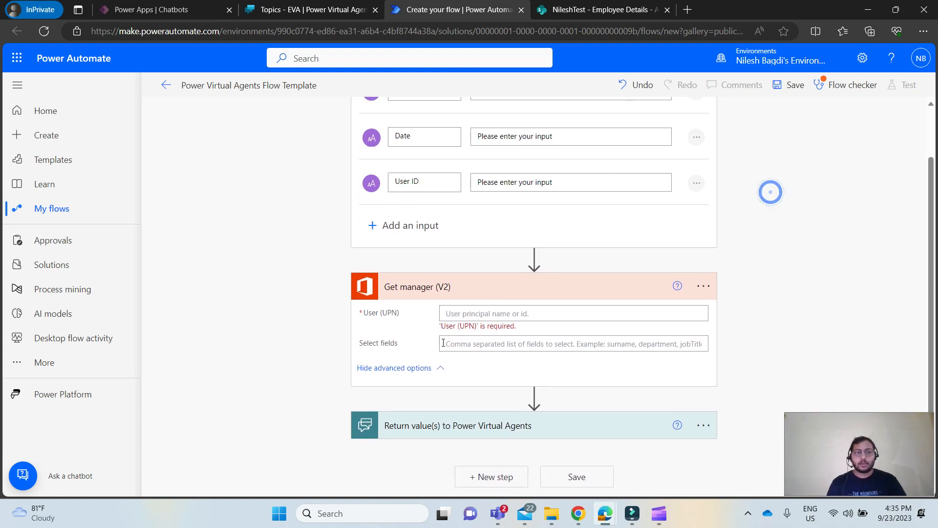
Step: Set User (UPN) in Get manager (V2) to the trigger's User ID dynamic content
click(499, 317)
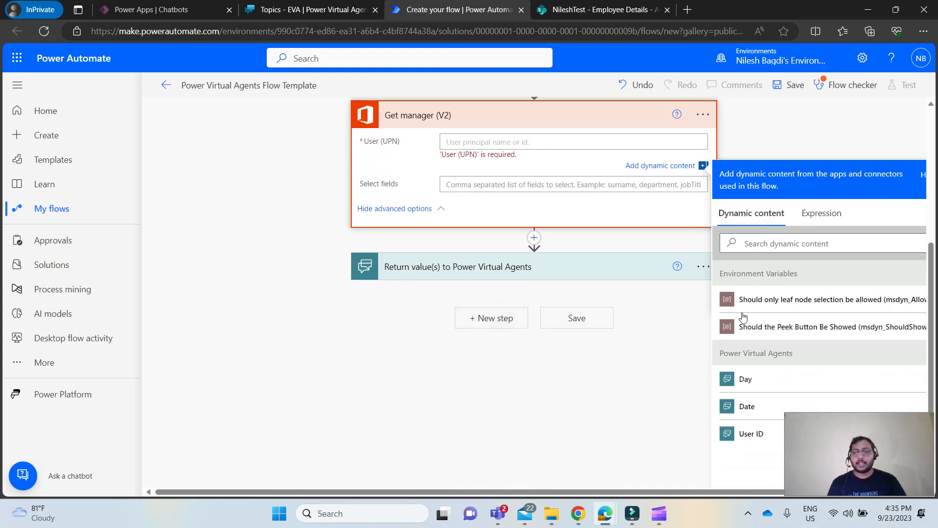
click(757, 433)
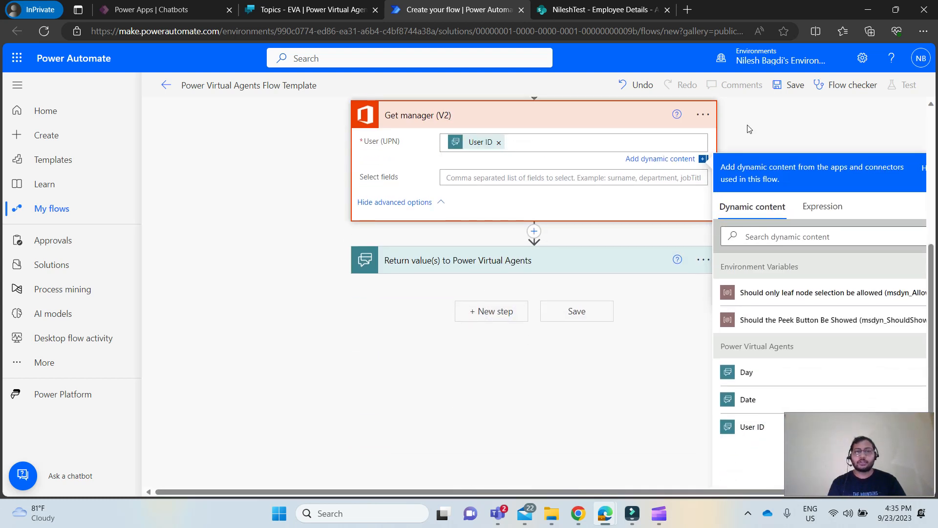
click(748, 127)
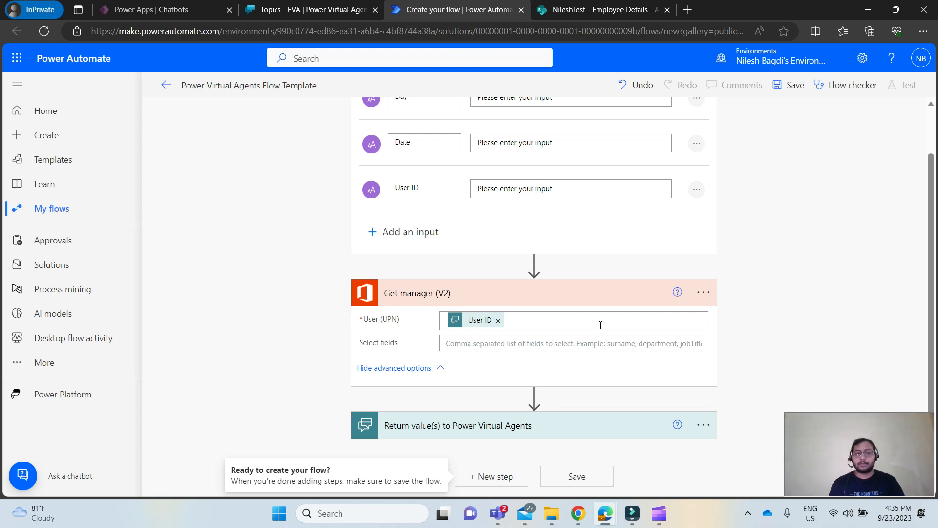
Step: Insert the Office 365 Outlook action "Send an email (V2)" between Get manager (V2) and the return-values step
click(534, 396)
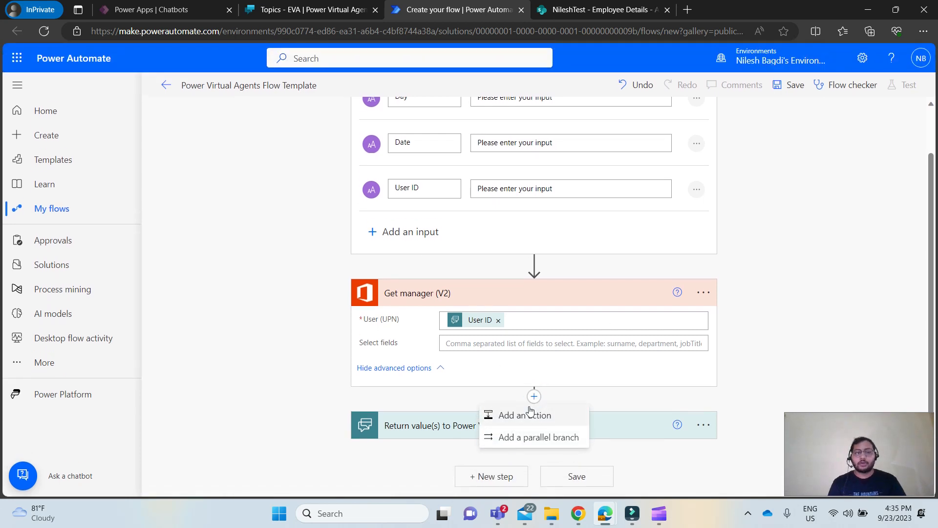
click(528, 415)
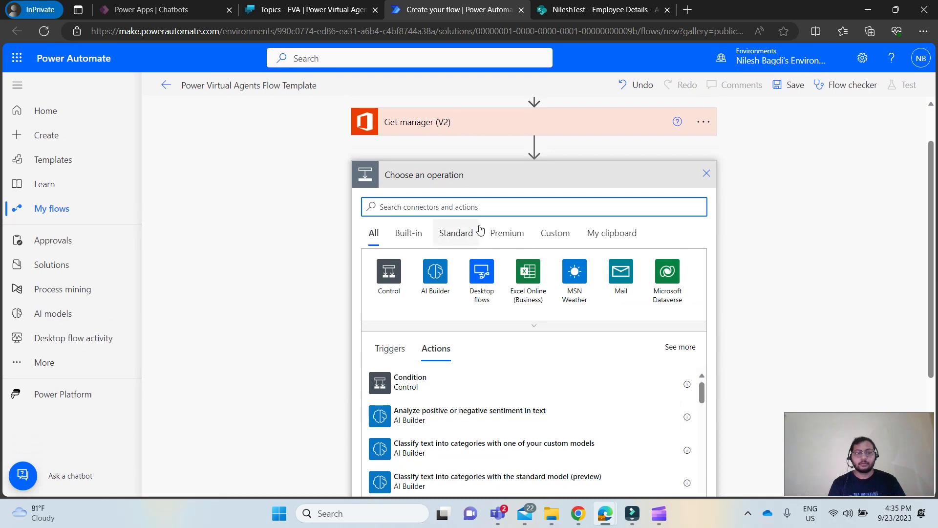
text(send and)
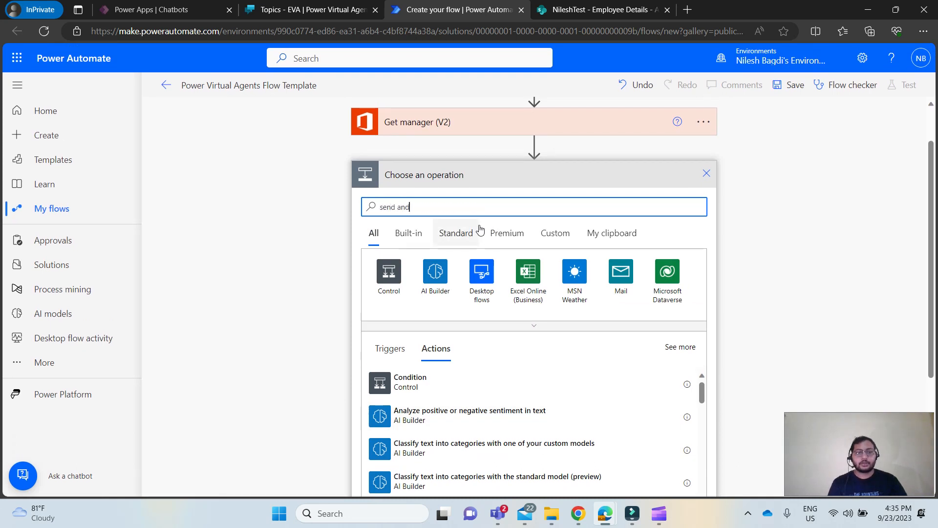
text(email)
scroll(480, 230, down, 3)
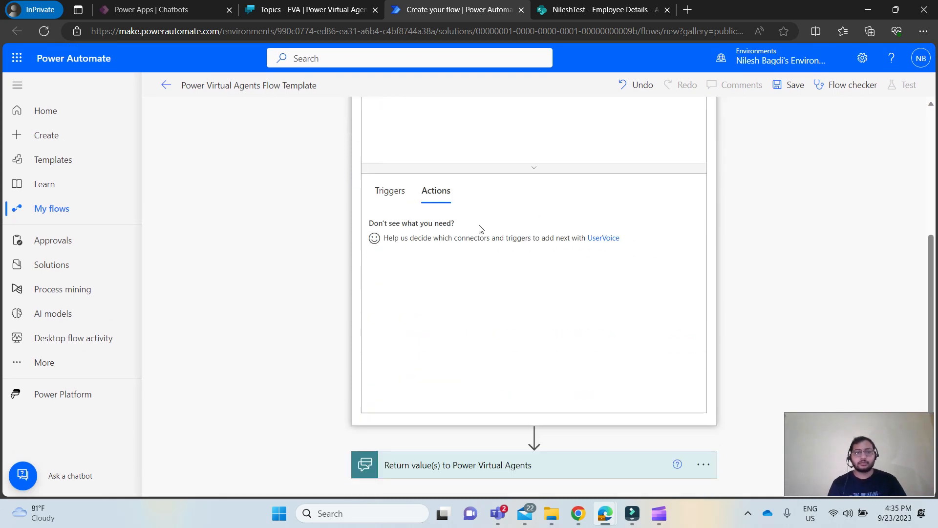
click(439, 298)
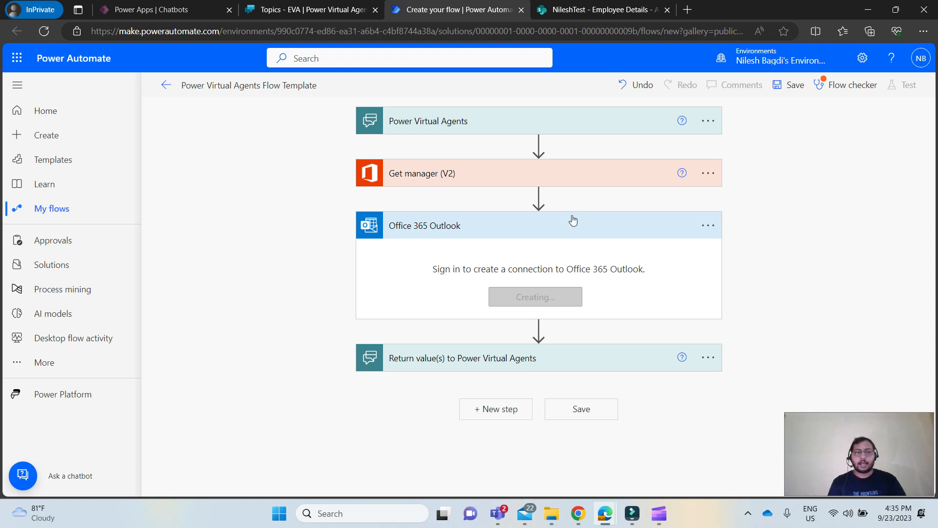
Step: Set the email's To field to the Mail dynamic content from Get manager (V2)
click(469, 254)
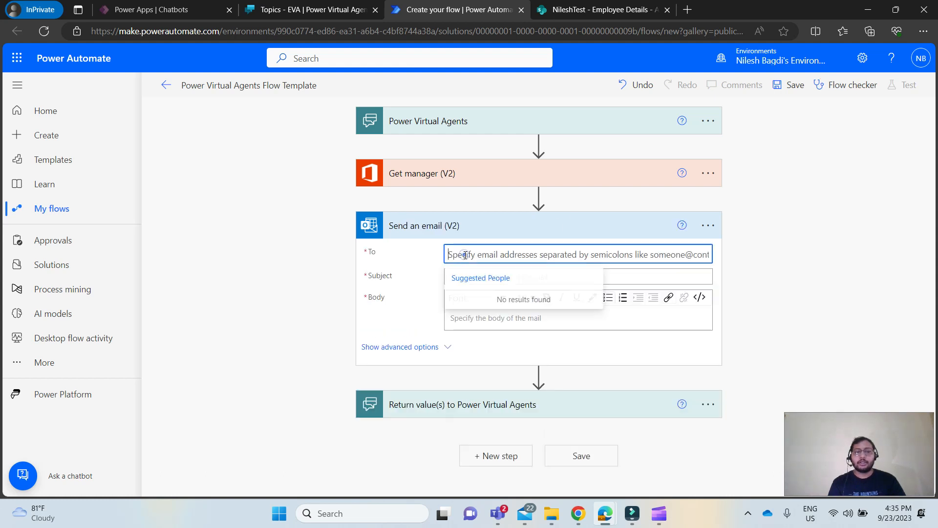
scroll(594, 272, down, 1)
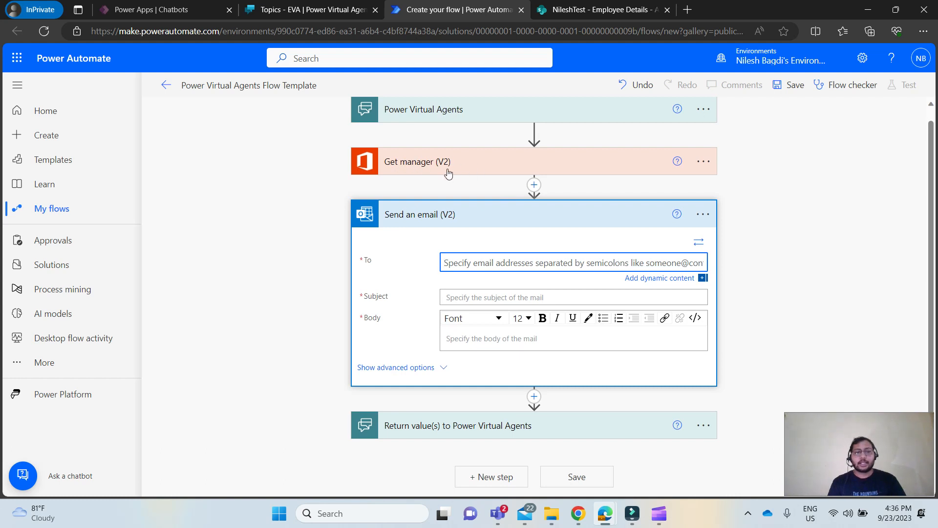
click(662, 277)
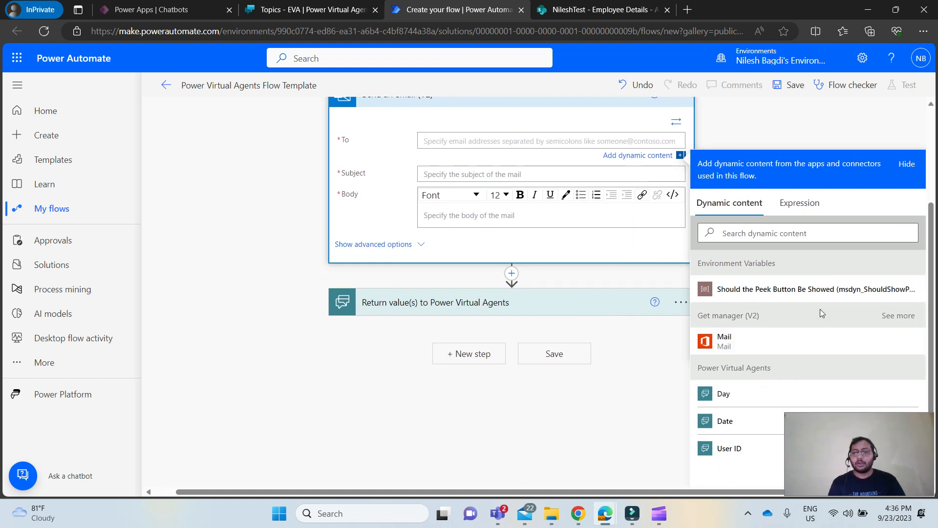
click(895, 316)
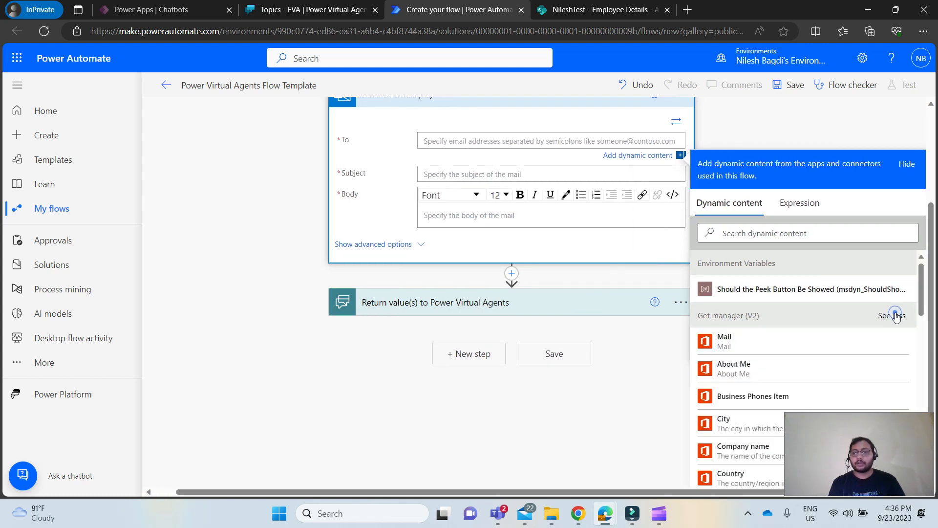
scroll(897, 317, down, 1)
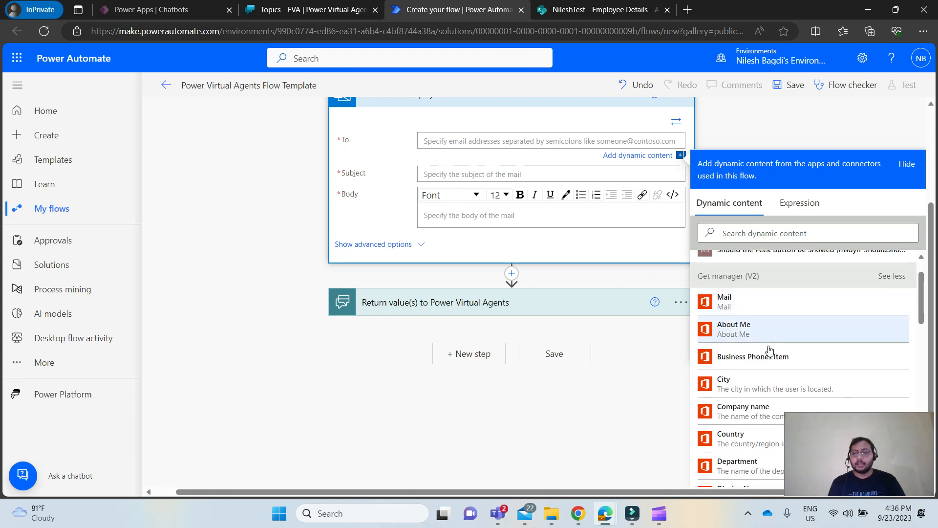
scroll(775, 378, down, 2)
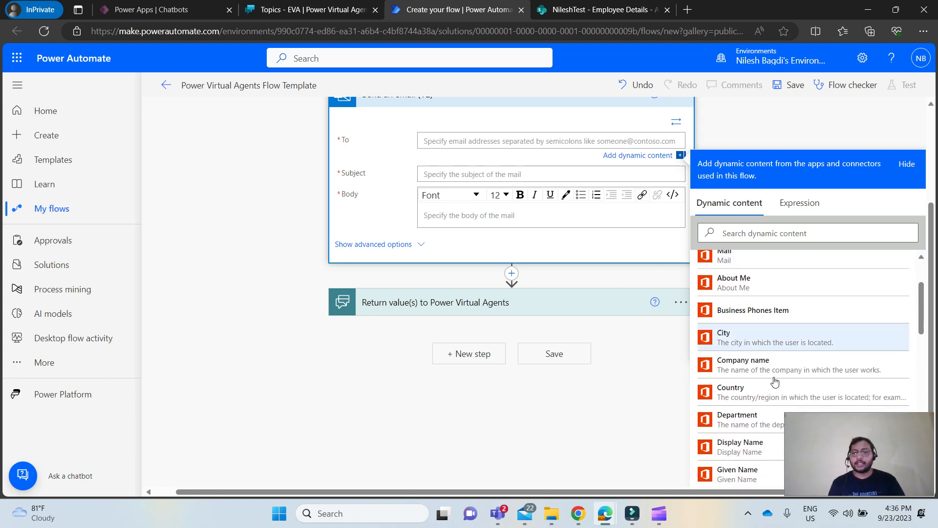
scroll(774, 380, down, 1)
scroll(775, 381, up, 4)
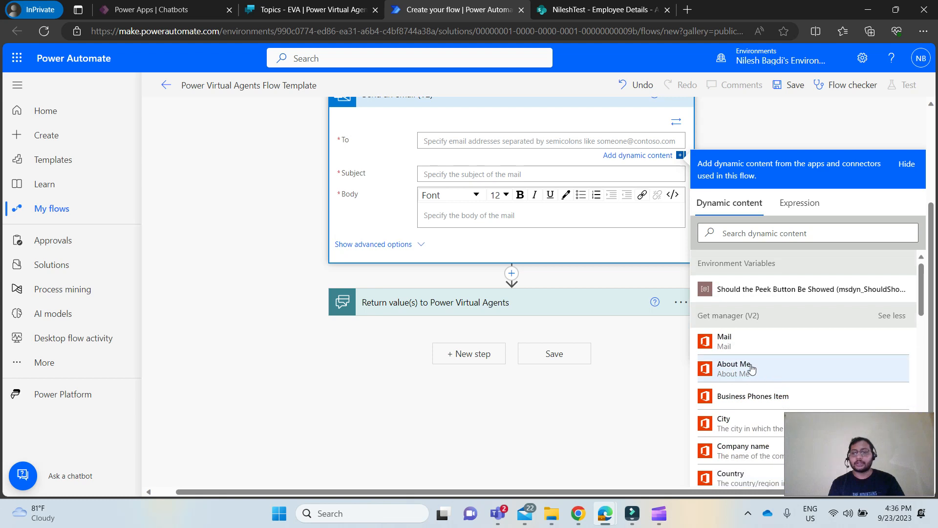
click(733, 348)
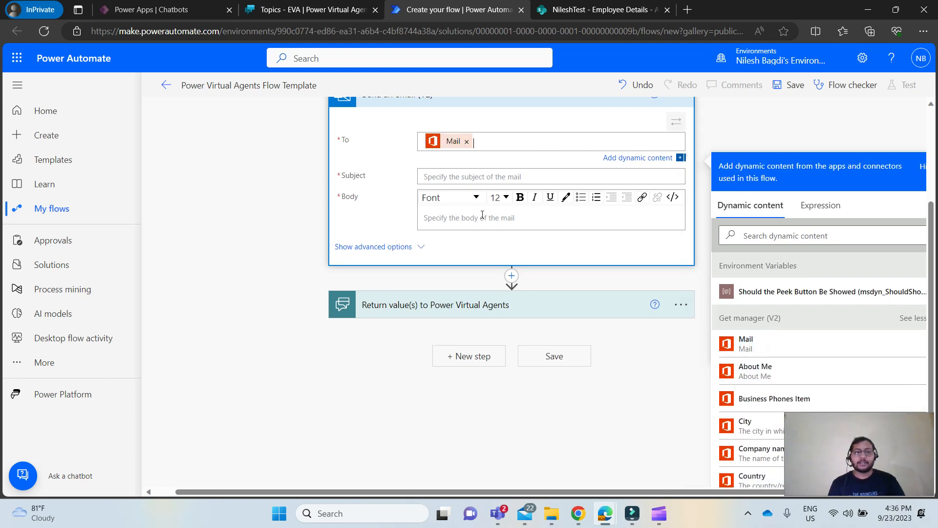
Step: Set the email's subject to "Leave Request"
click(455, 175)
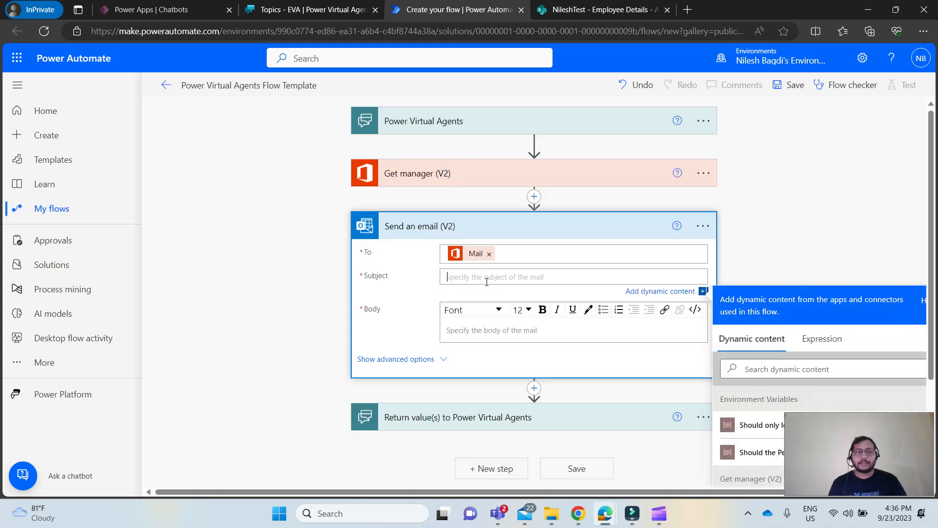
text(Leave)
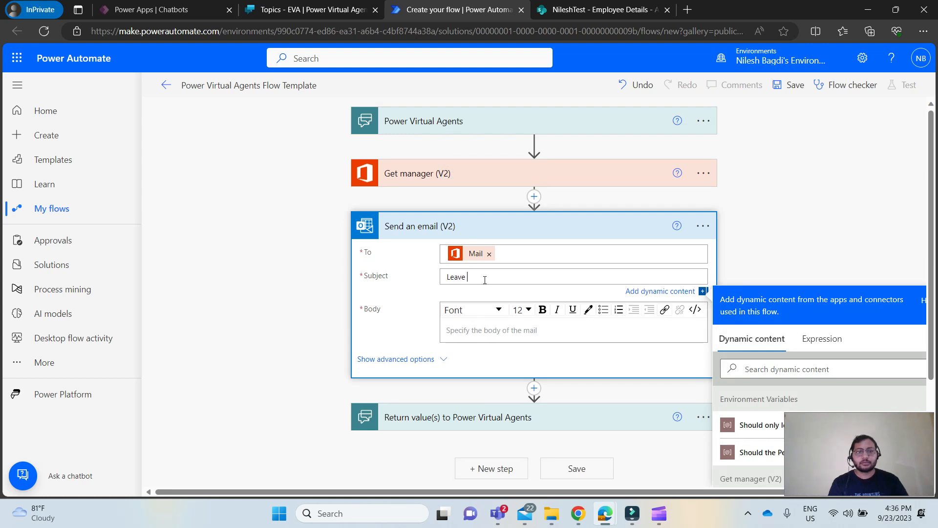
text( Request)
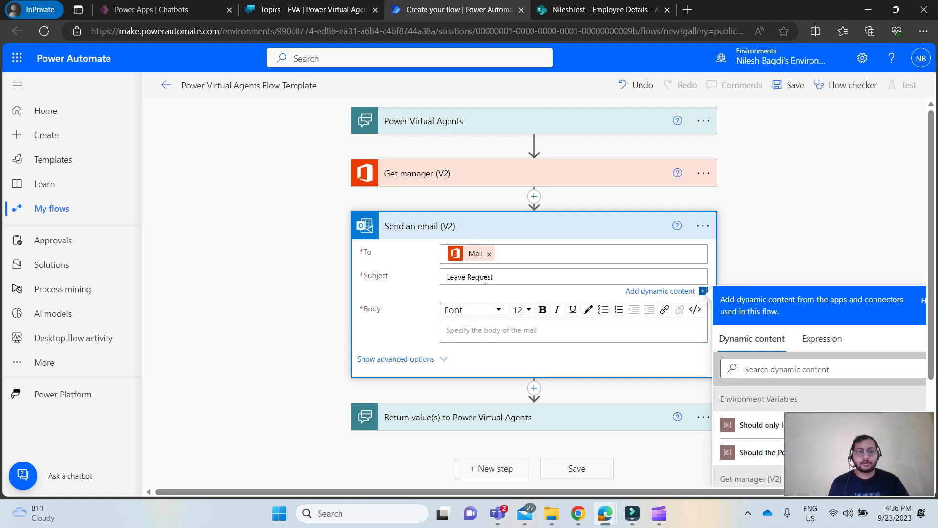
Step: Start the email body with the greeting "Hi", the Display Name dynamic content from Get manager (V2), and a comma
click(484, 329)
text(Hi)
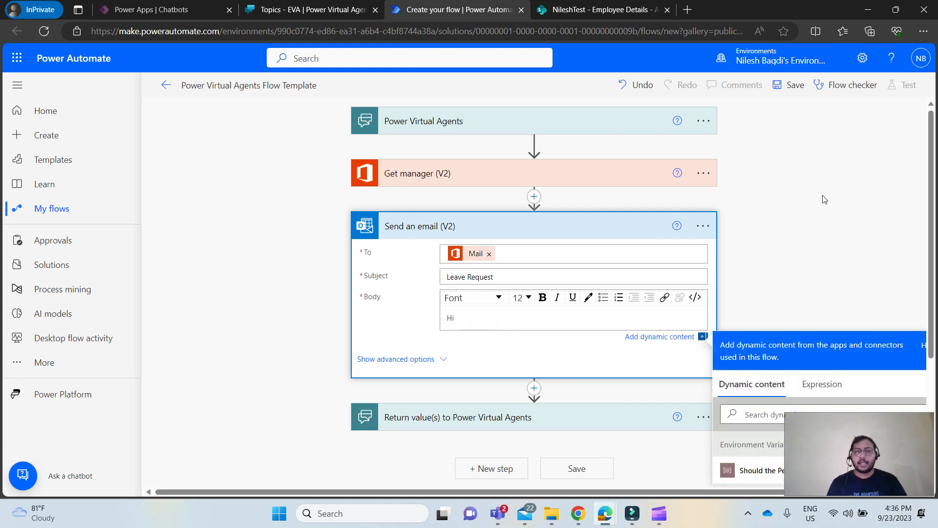
scroll(825, 200, down, 4)
scroll(820, 314, down, 2)
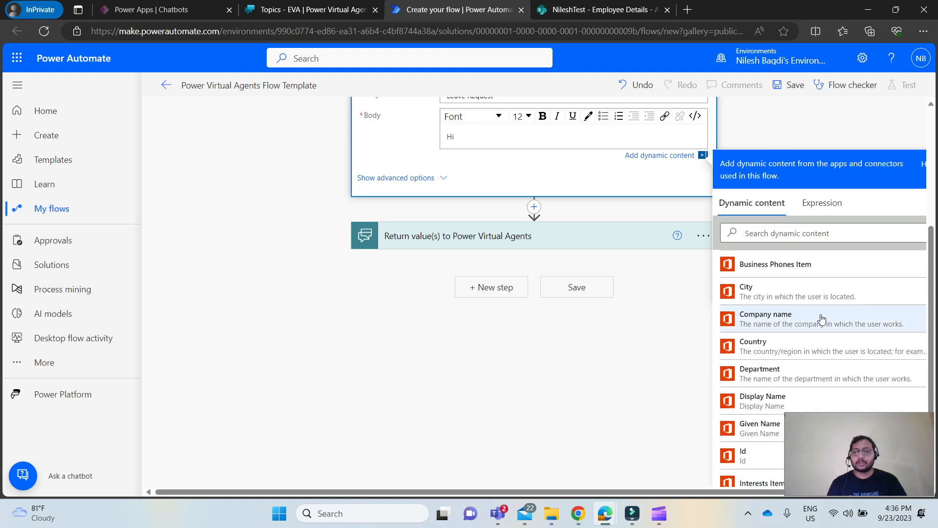
scroll(821, 318, down, 5)
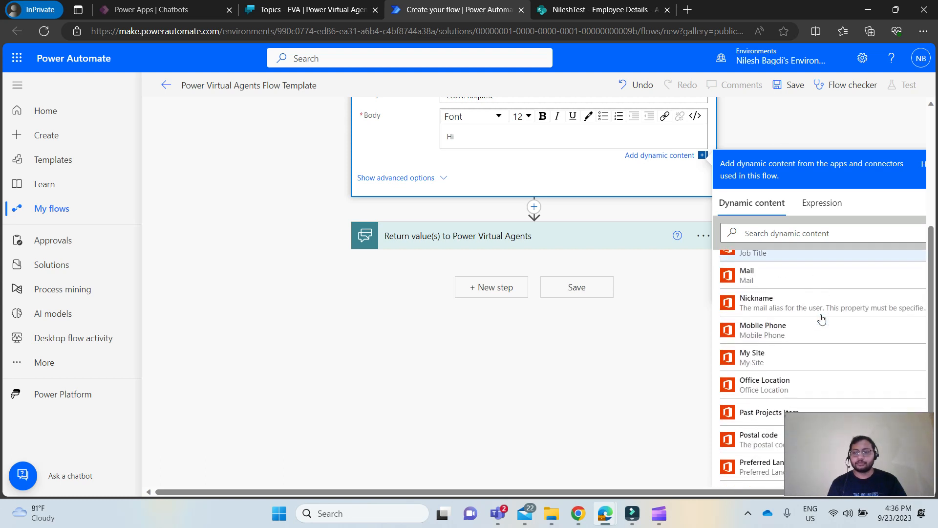
click(792, 233)
text(name)
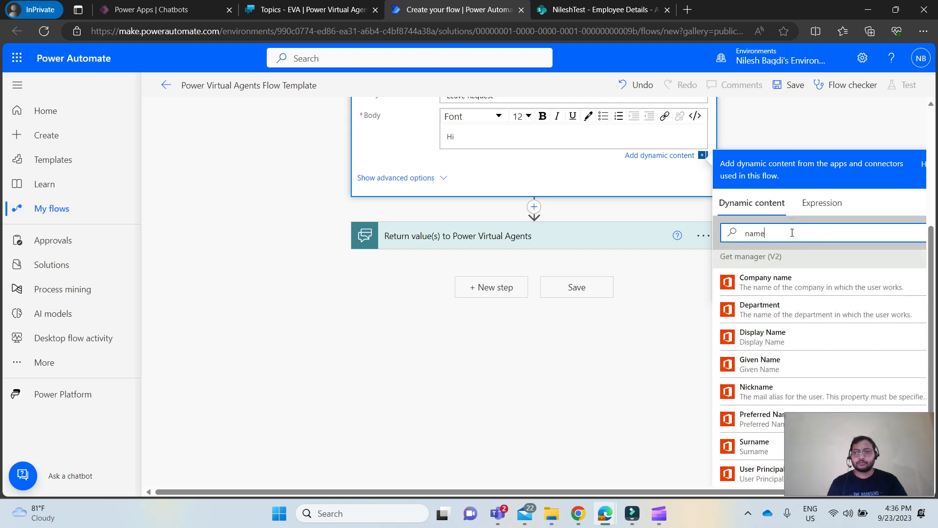
click(758, 344)
scroll(562, 198, up, 1)
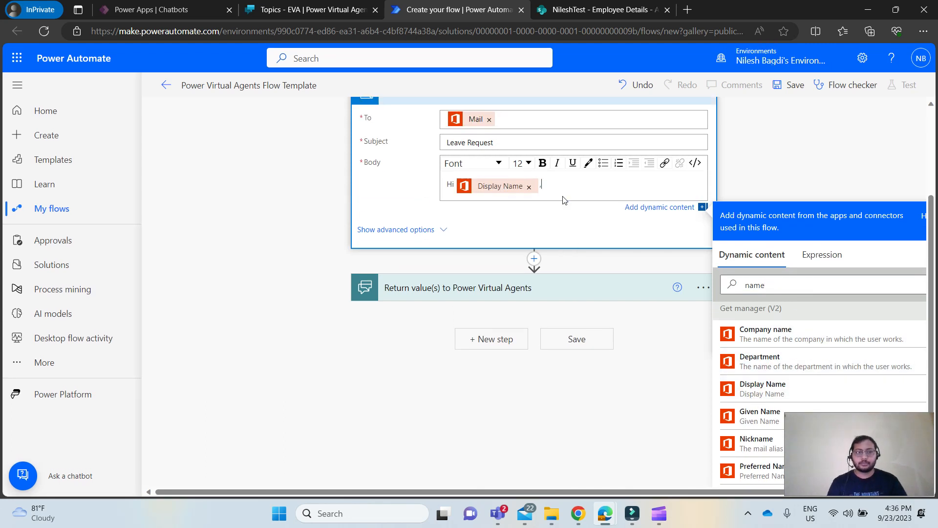
text(,)
Step: Add a new line to the email body reading "Requested for Leave for" followed by the Day dynamic content from Power Virtual Agents
key(Return)
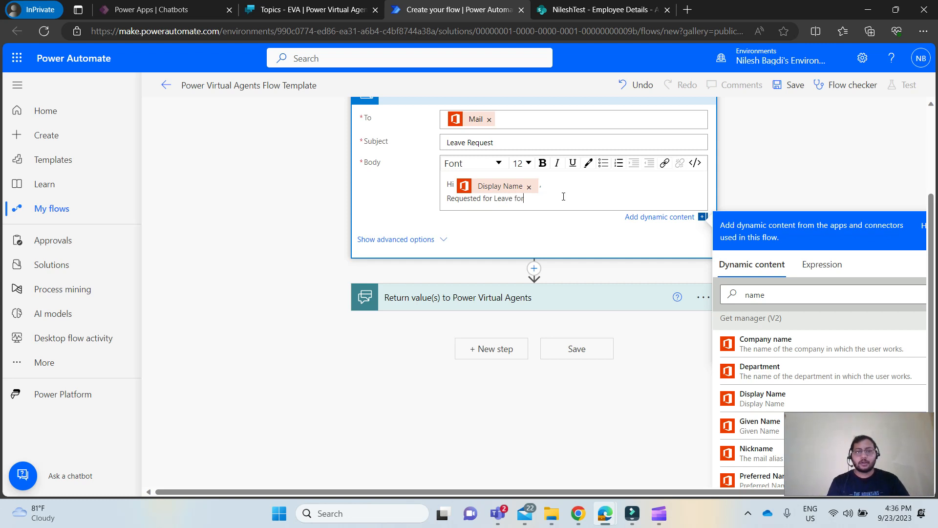
scroll(562, 198, up, 3)
scroll(555, 347, down, 4)
double_click(788, 238)
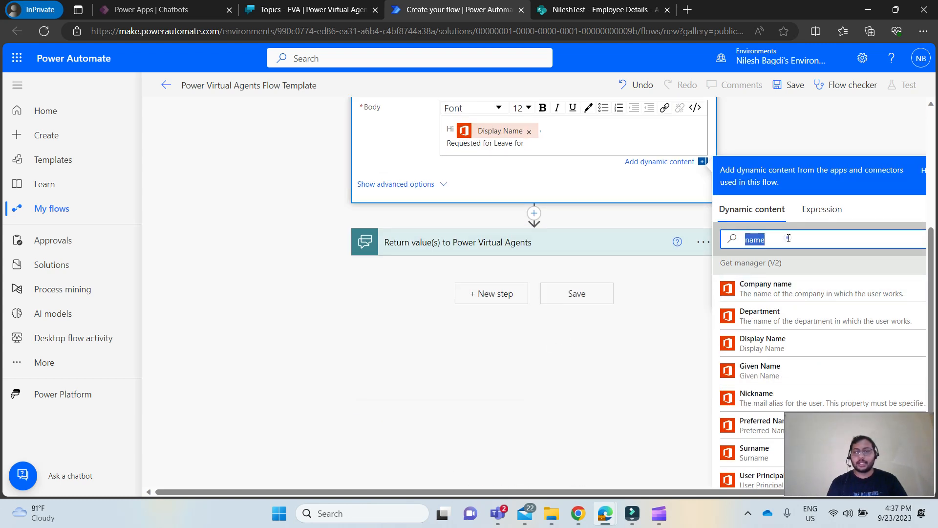
key(BackSpace)
text(day)
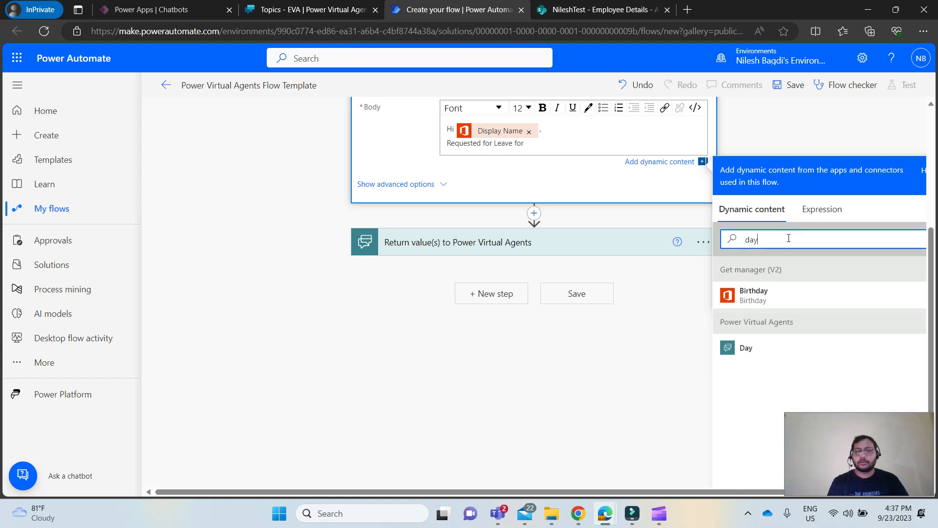
click(746, 349)
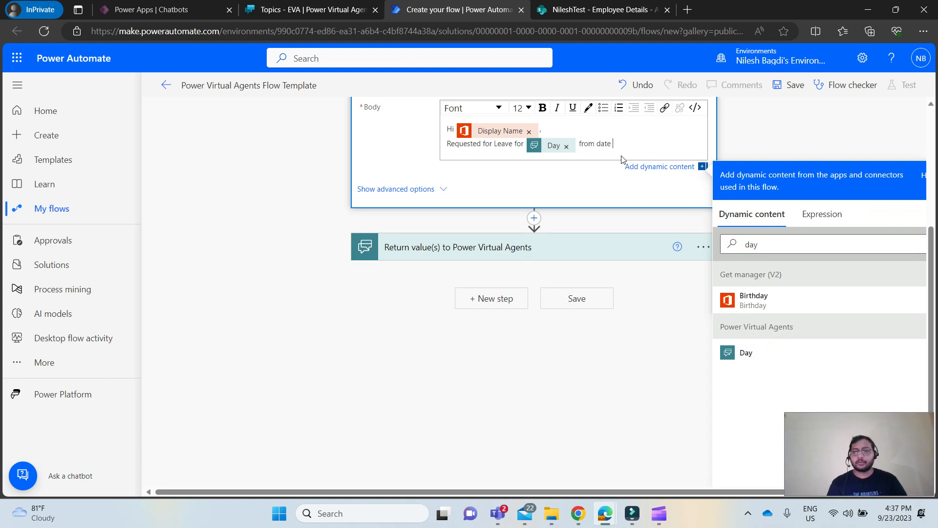
Step: Continue the body line with "from date", the Date dynamic content from Power Virtual Agents, and a period
double_click(773, 243)
text(date)
click(748, 354)
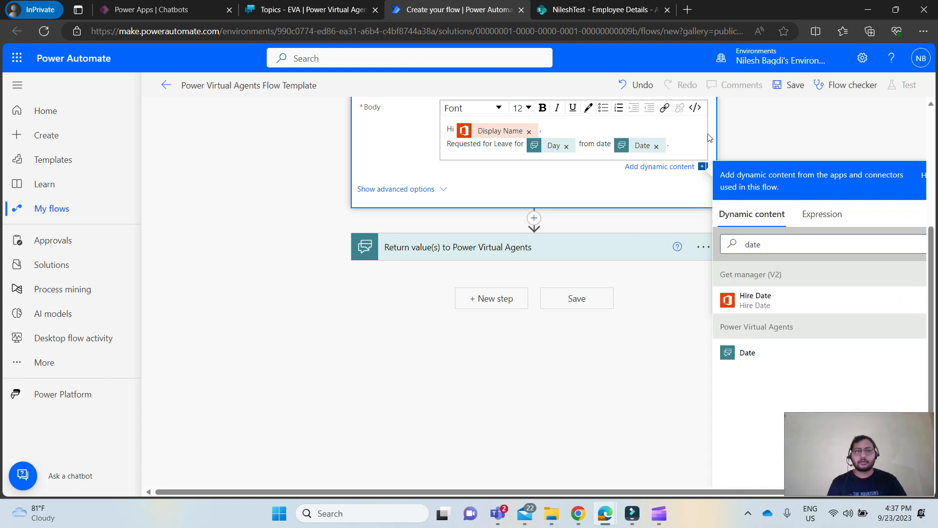
Step: Close the email body with the separate lines "Kindly approve it." and "Thabk you"
key(Return)
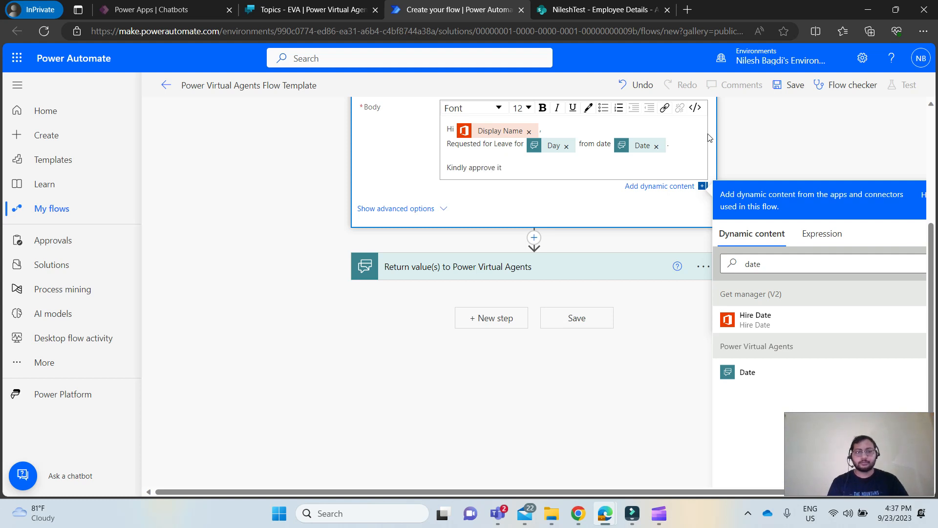
key(Return)
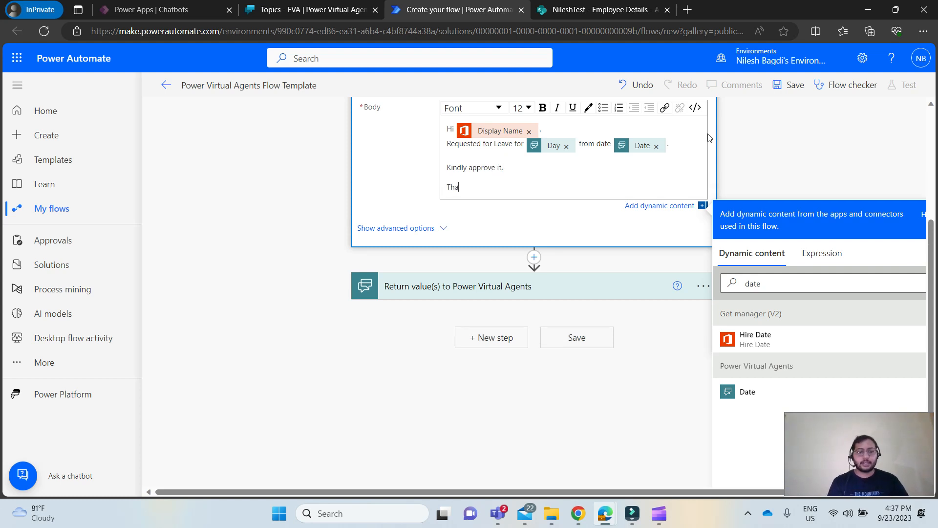
click(809, 127)
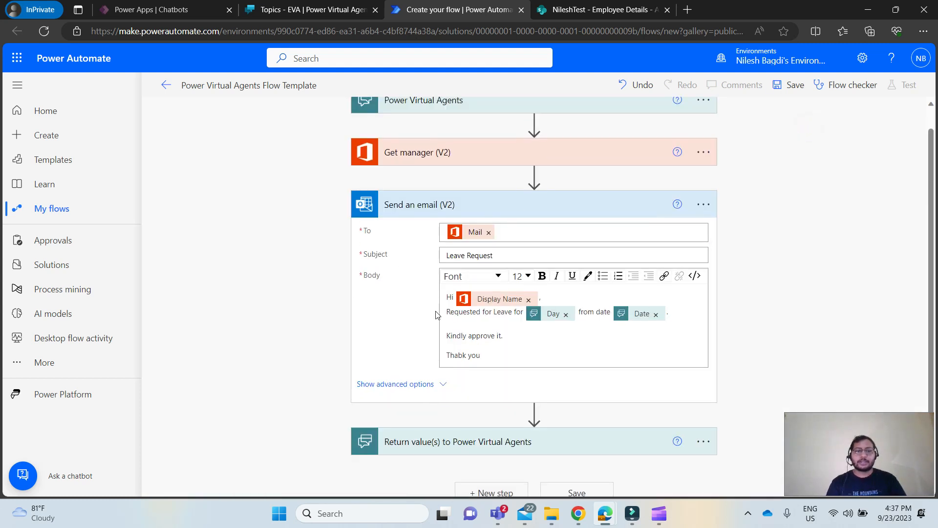
Step: Show the email action's advanced options, add the employee's own account as CC recipient, and collapse the action
click(392, 385)
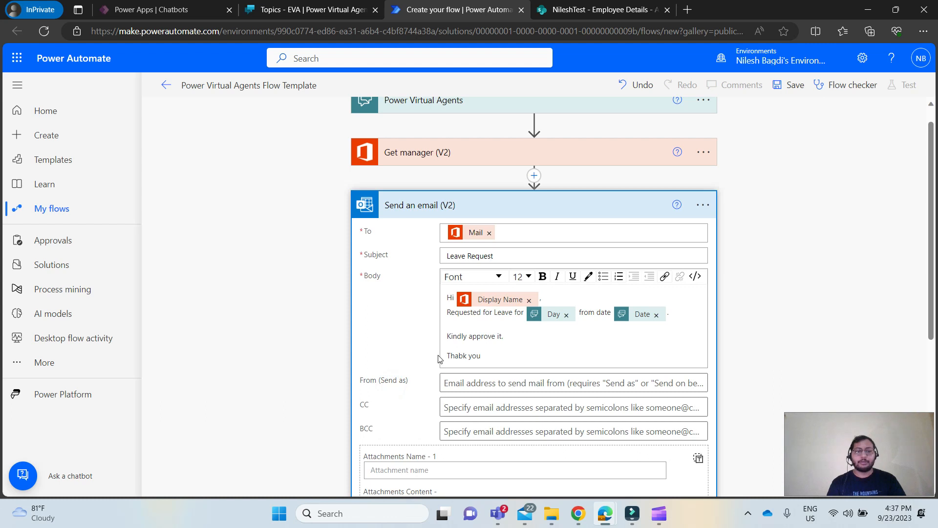
scroll(438, 357, down, 2)
click(464, 307)
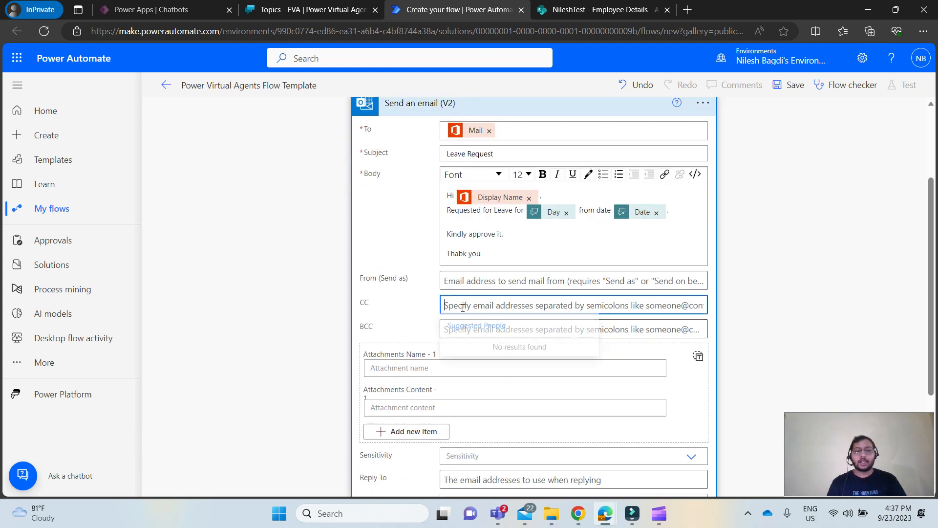
text(nilesh)
scroll(489, 294, down, 2)
click(509, 271)
scroll(568, 227, up, 3)
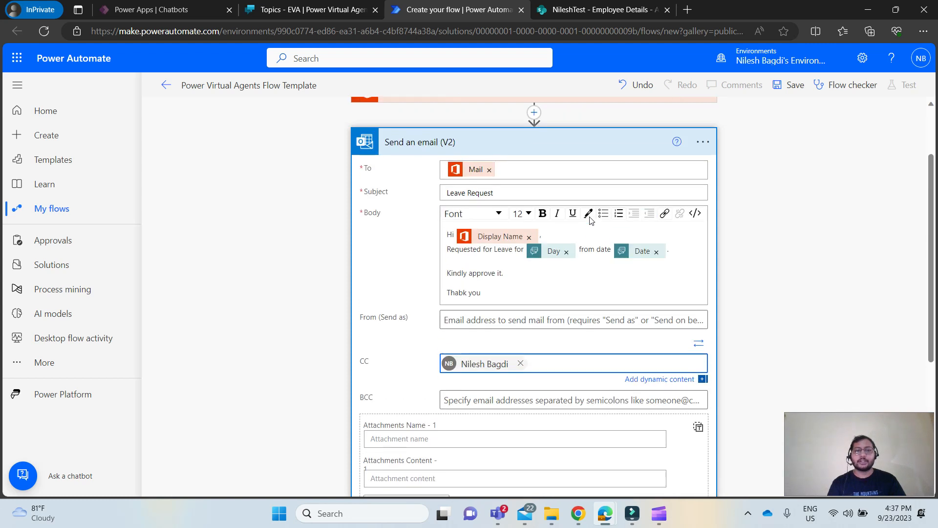
click(543, 147)
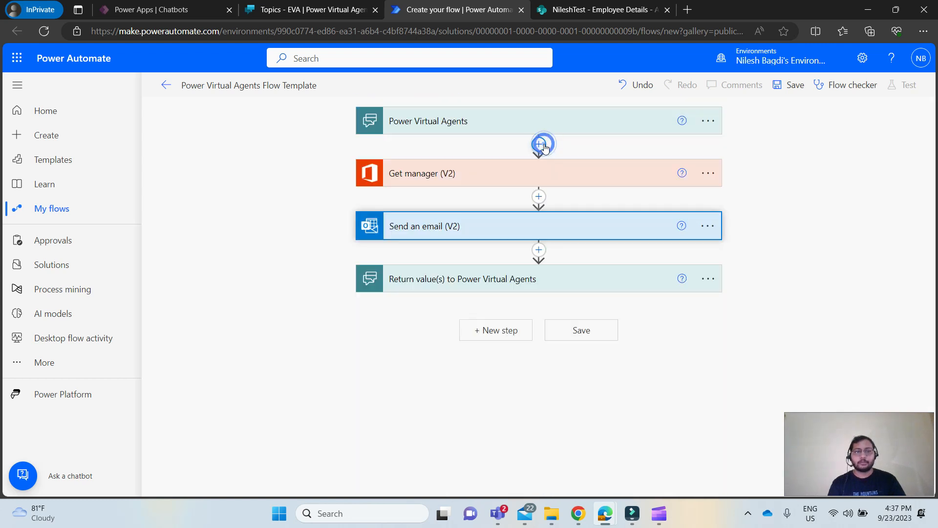
click(480, 227)
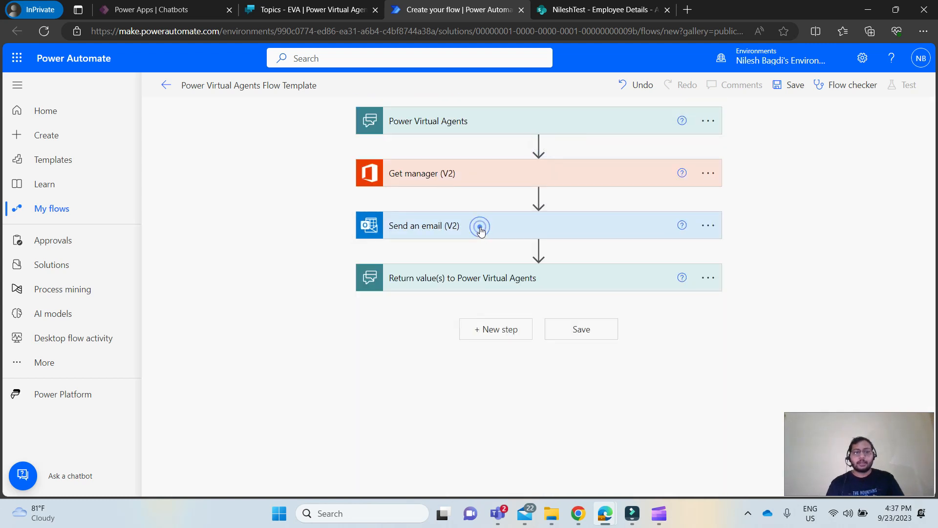
click(508, 228)
Step: Add a text output "Status" with the value "Email to your line manager is sent providind you in cc." to the return-values step and save the flow
click(499, 278)
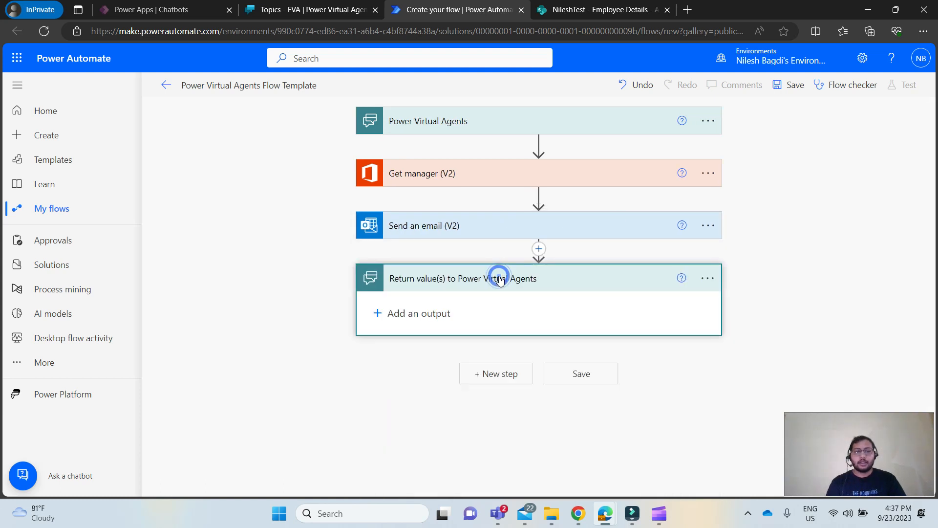
click(413, 323)
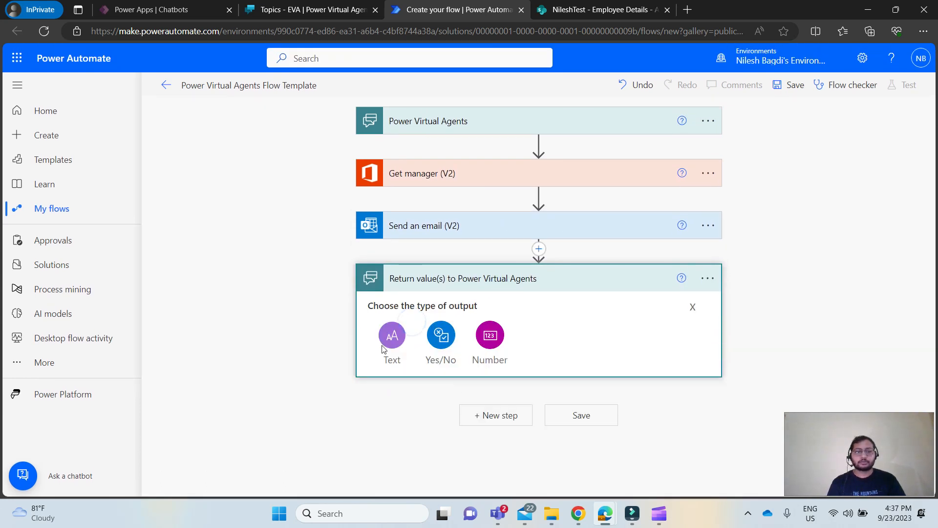
click(390, 339)
click(427, 305)
text(Status)
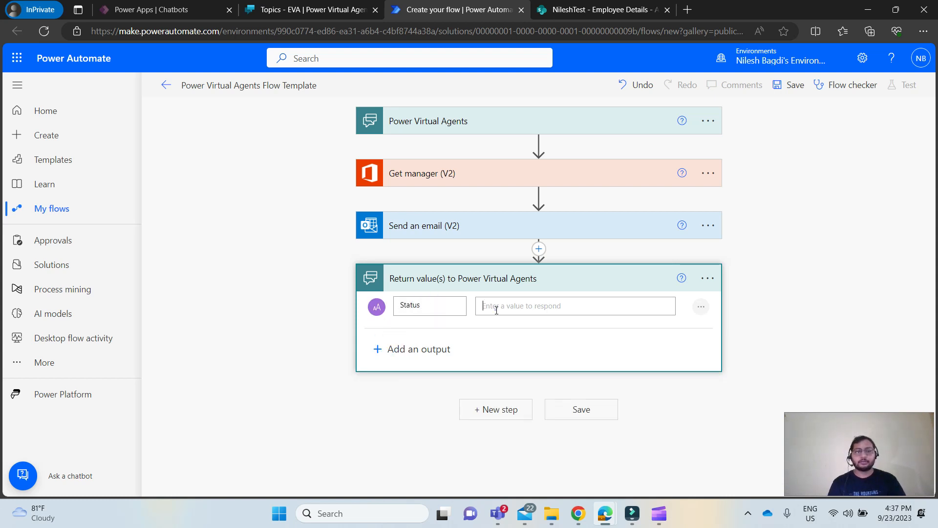
text(Email to your)
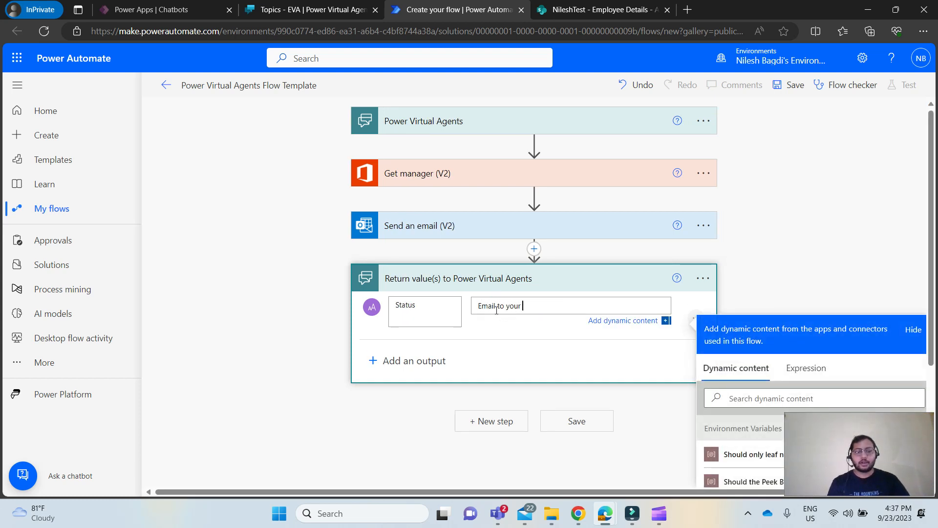
text( line manager is sent providind you in cc.)
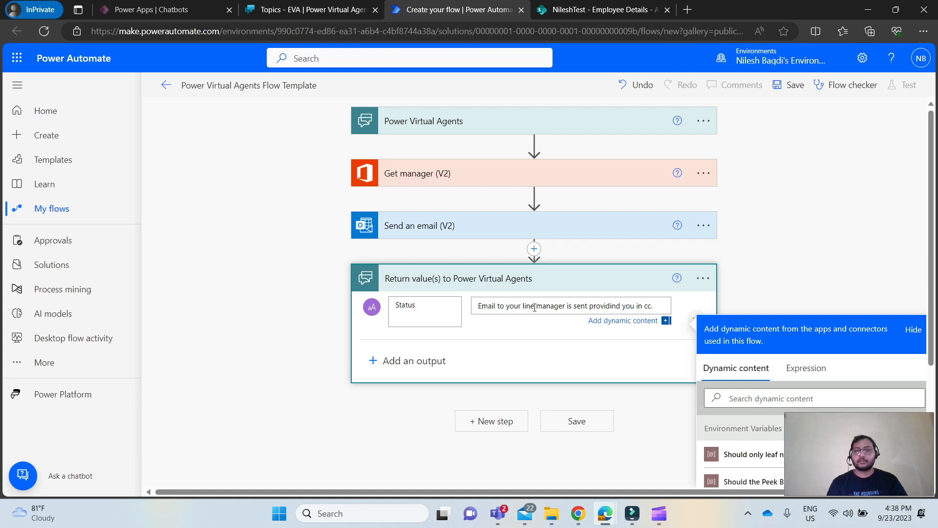
click(789, 85)
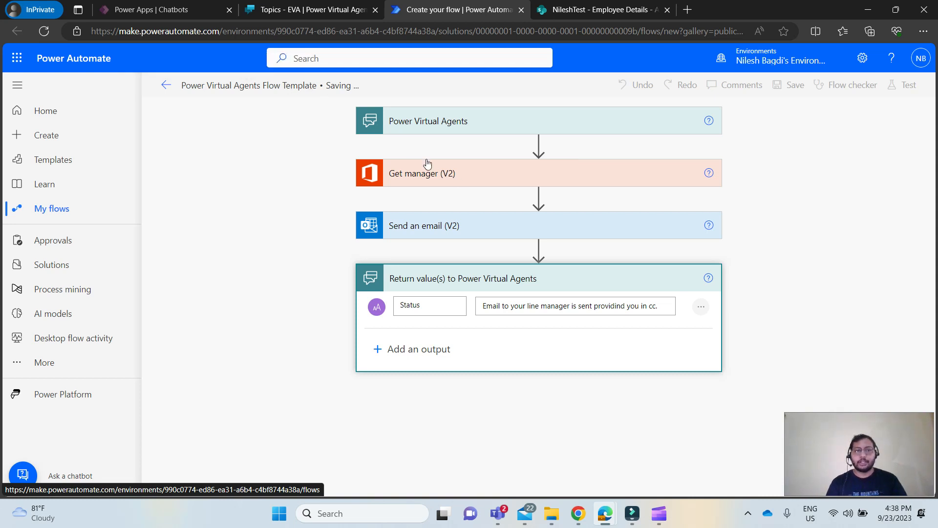
Step: Switch to the Leave Request topic in Power Virtual Agents and call the Power Virtual Agents Flow Template action after the date question
click(329, 8)
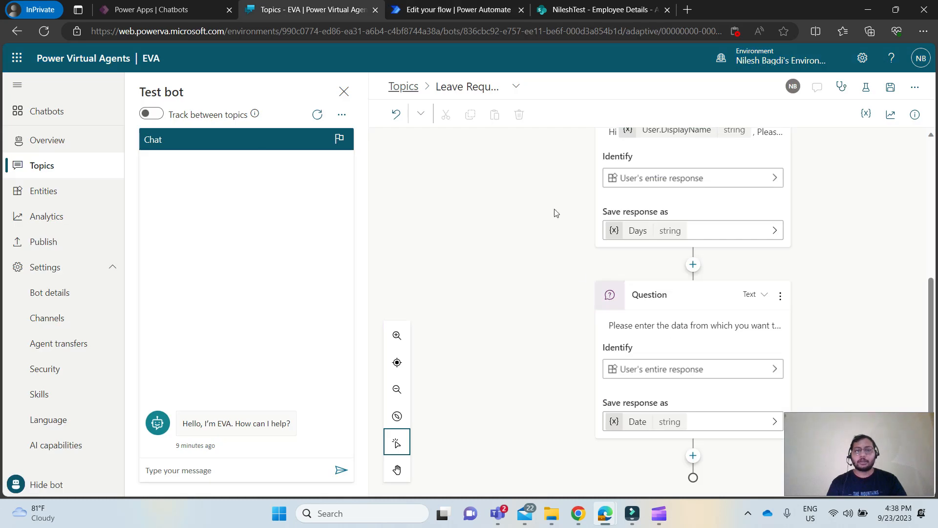
scroll(546, 319, up, 5)
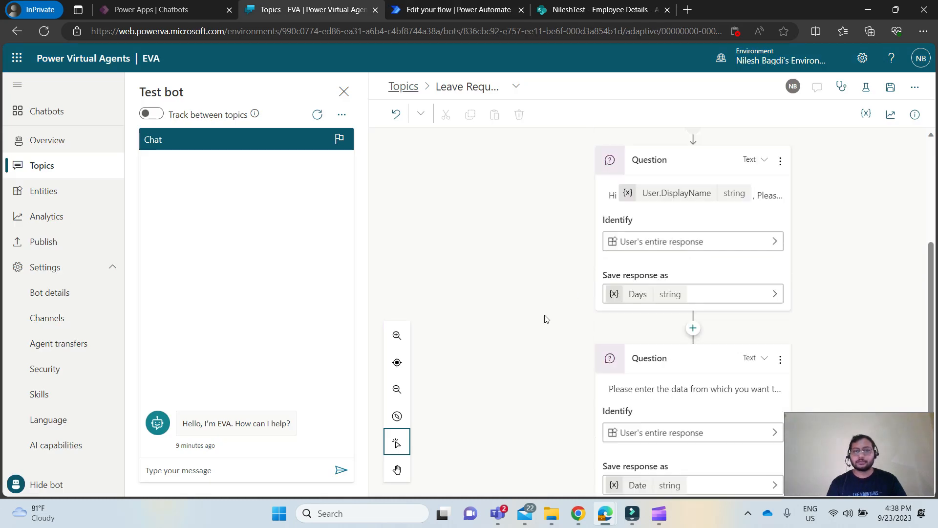
scroll(546, 319, down, 7)
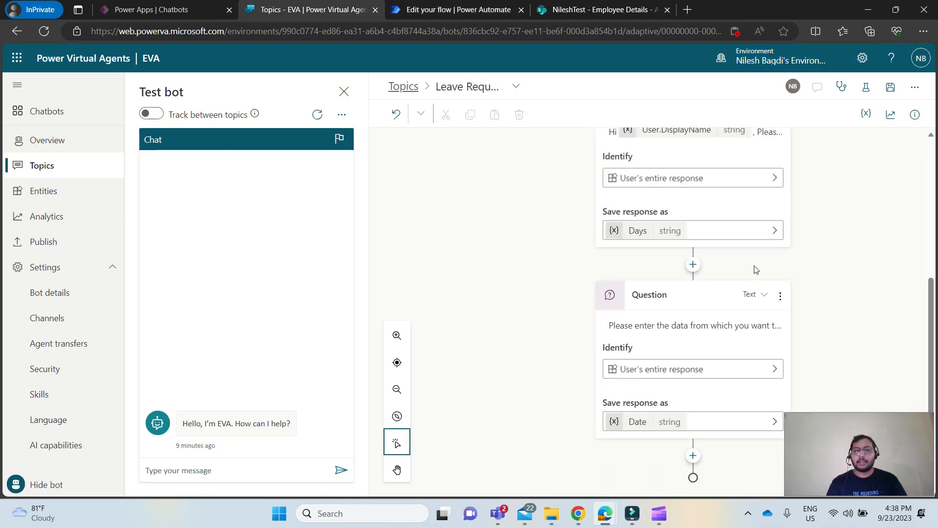
scroll(754, 268, up, 3)
scroll(643, 303, down, 2)
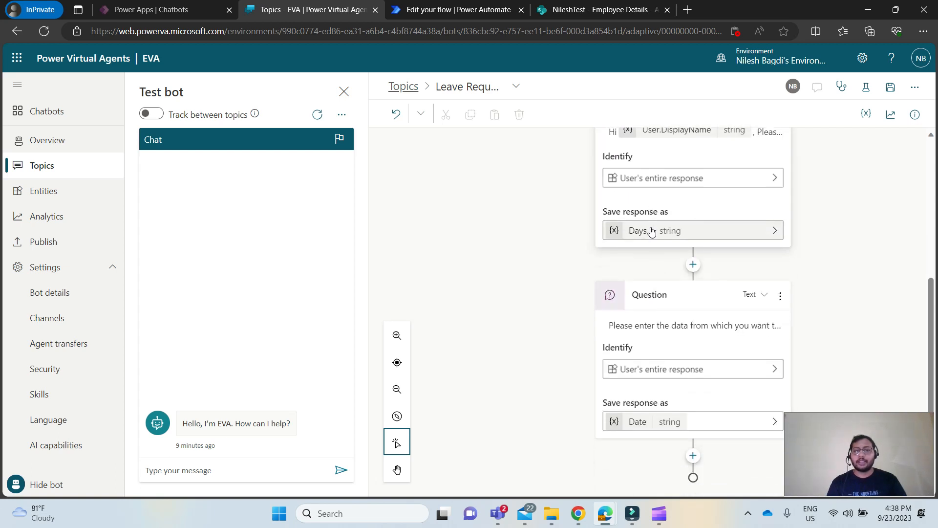
click(693, 456)
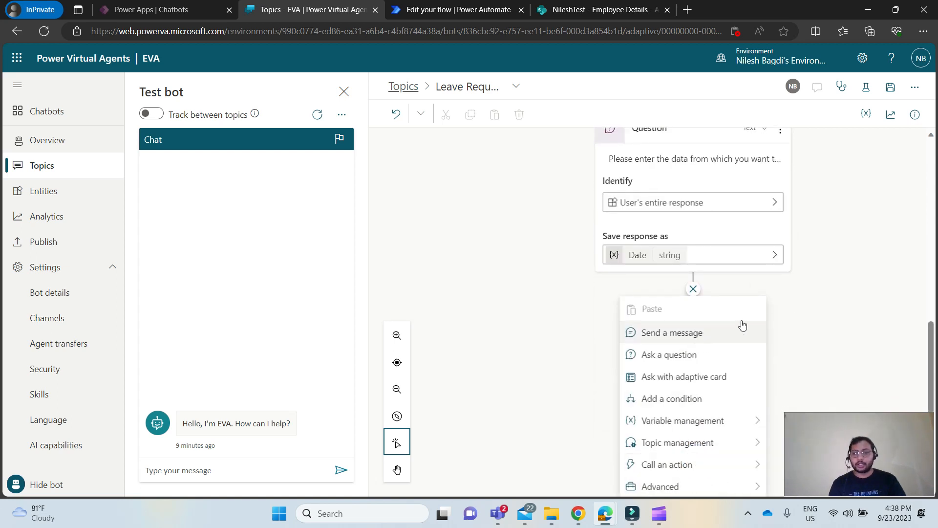
mouse_move(698, 429)
mouse_move(675, 449)
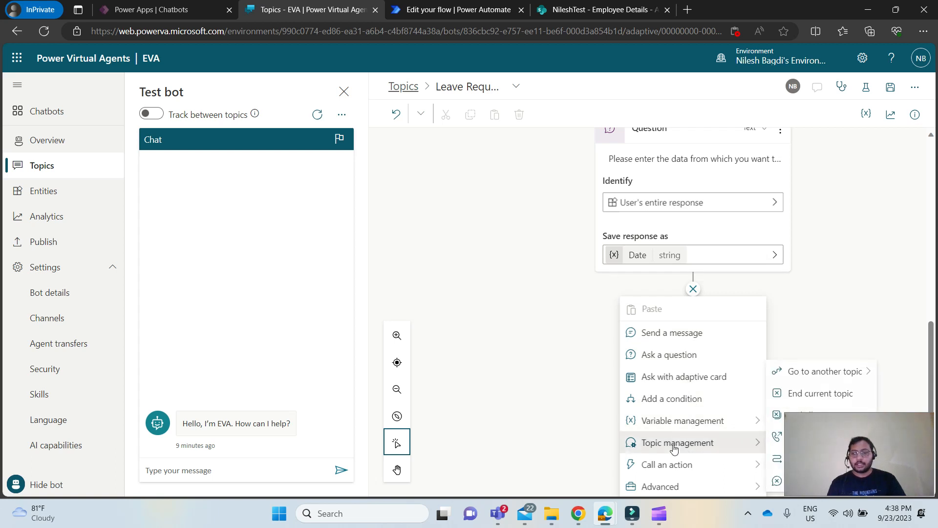
mouse_move(641, 464)
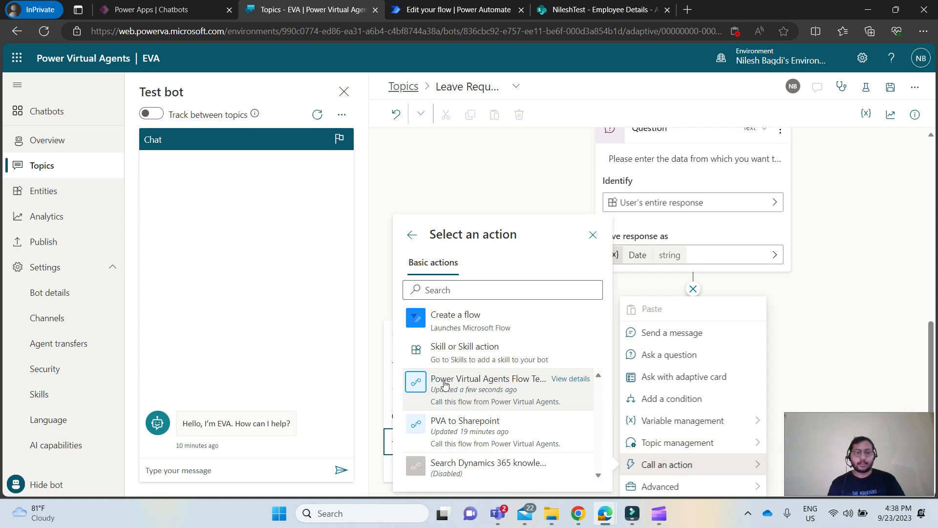
click(500, 386)
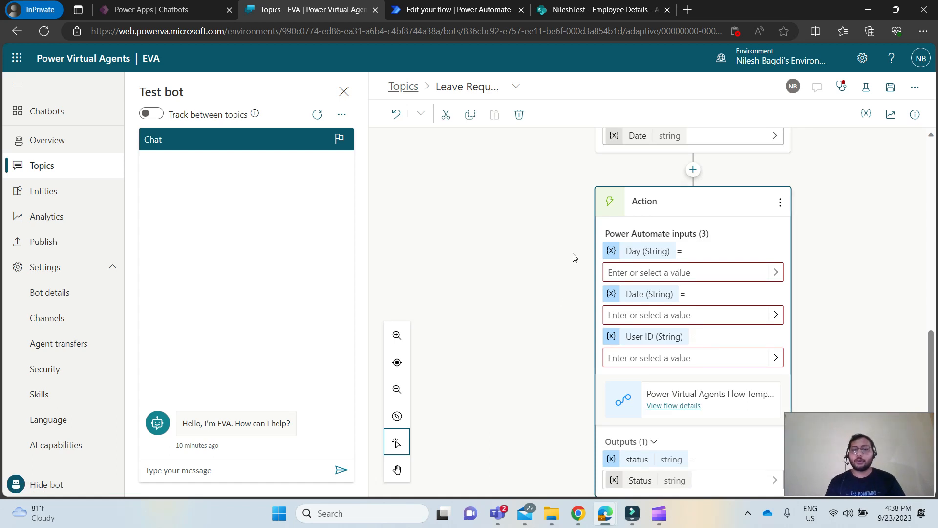
Step: Map the action's Day input to the Days variable and its Date input to the Date variable
scroll(717, 390, down, 1)
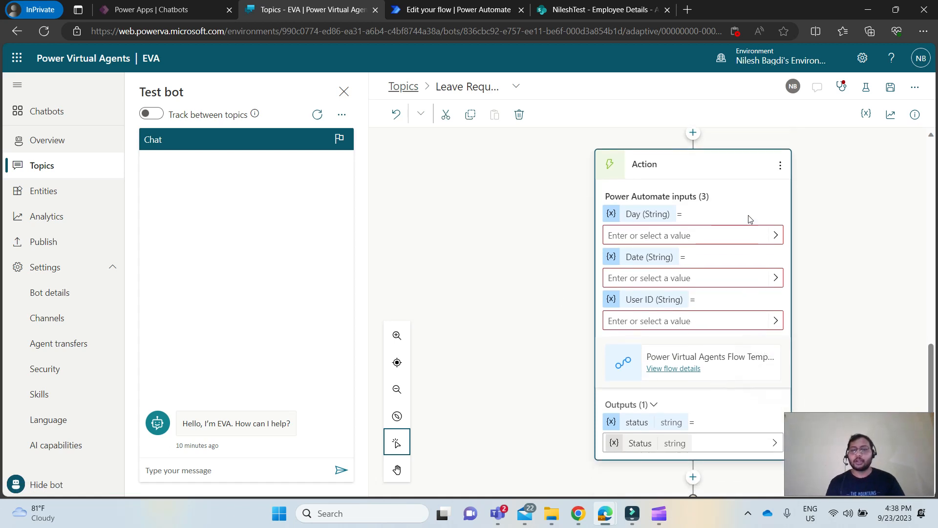
click(775, 236)
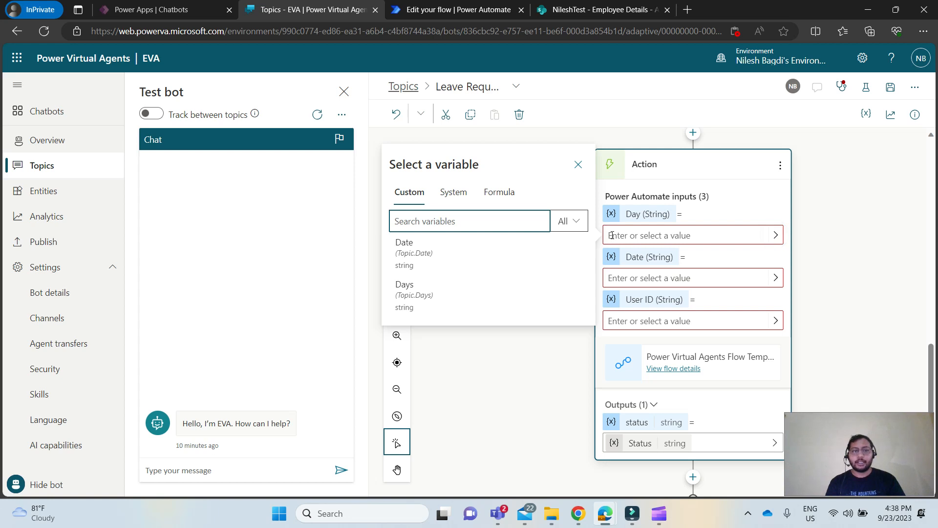
click(449, 292)
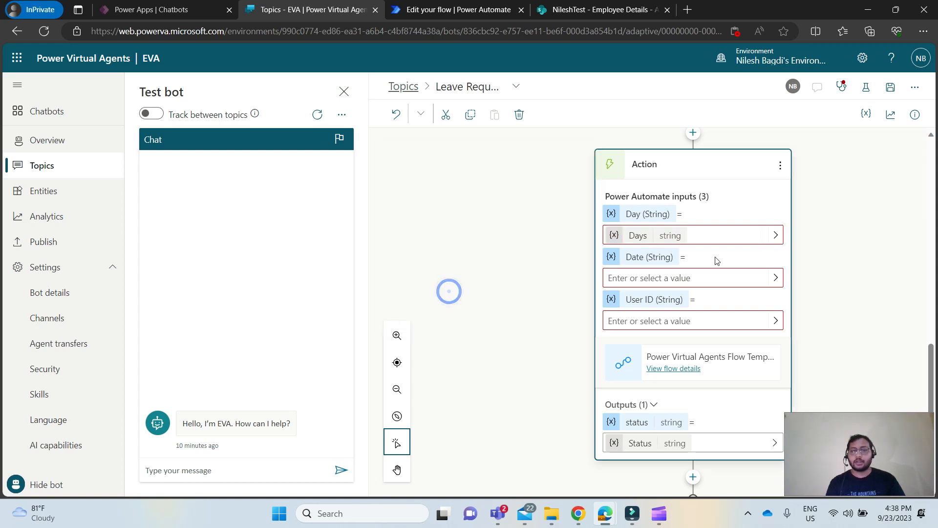
click(775, 277)
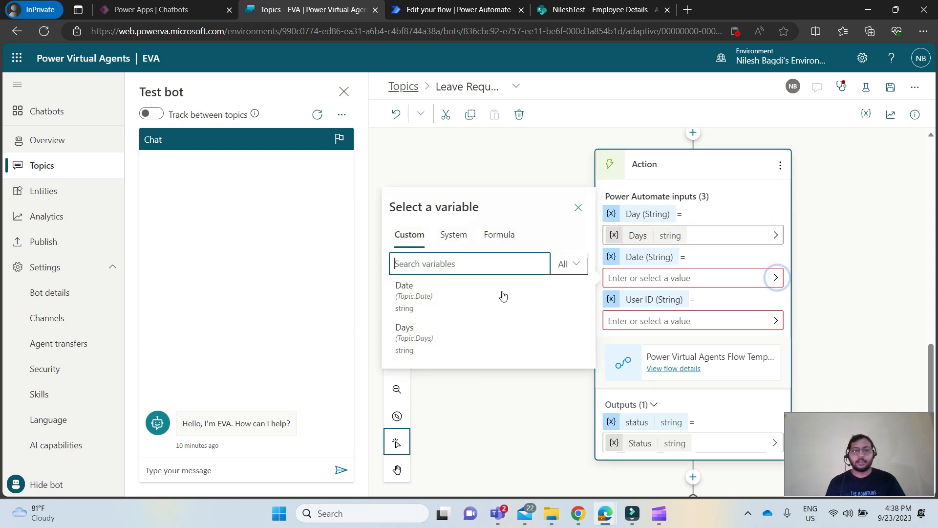
click(430, 307)
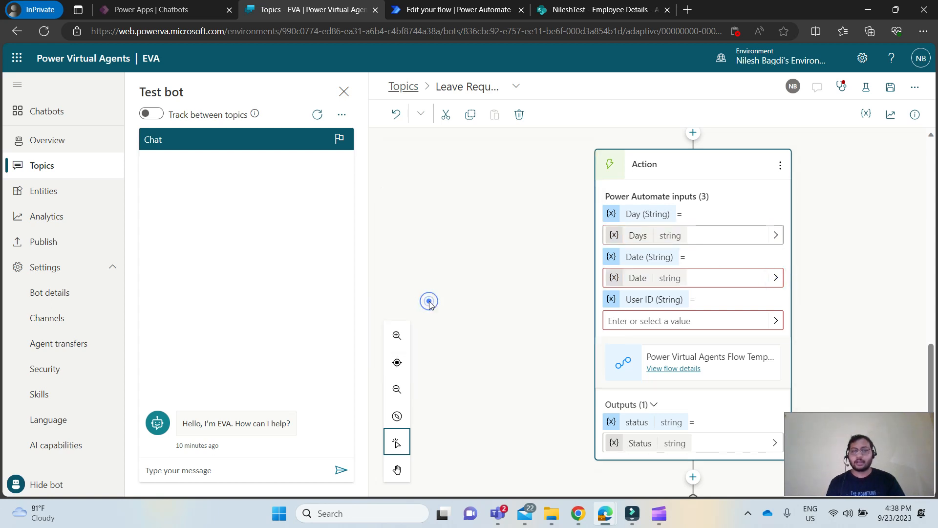
Step: Map the action's User ID input to the system variable User.Id
click(775, 322)
click(457, 286)
click(440, 192)
text(user)
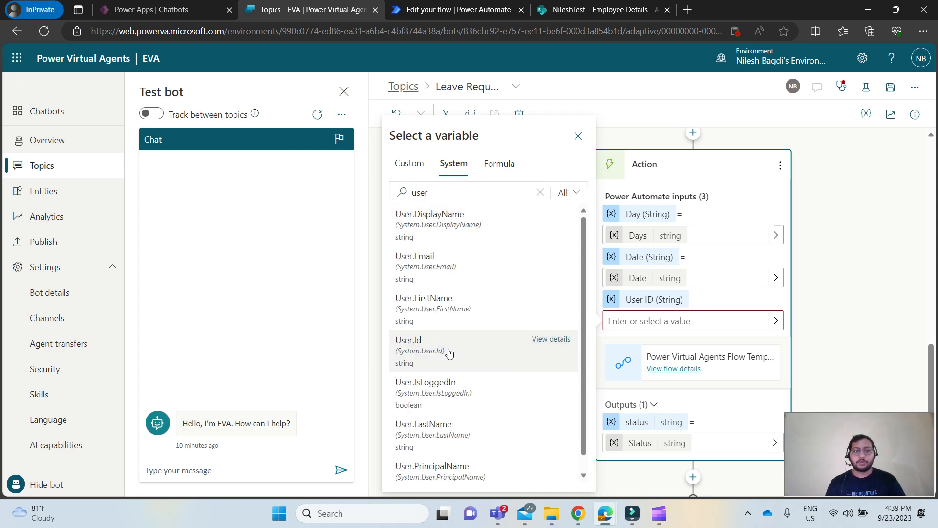
click(447, 350)
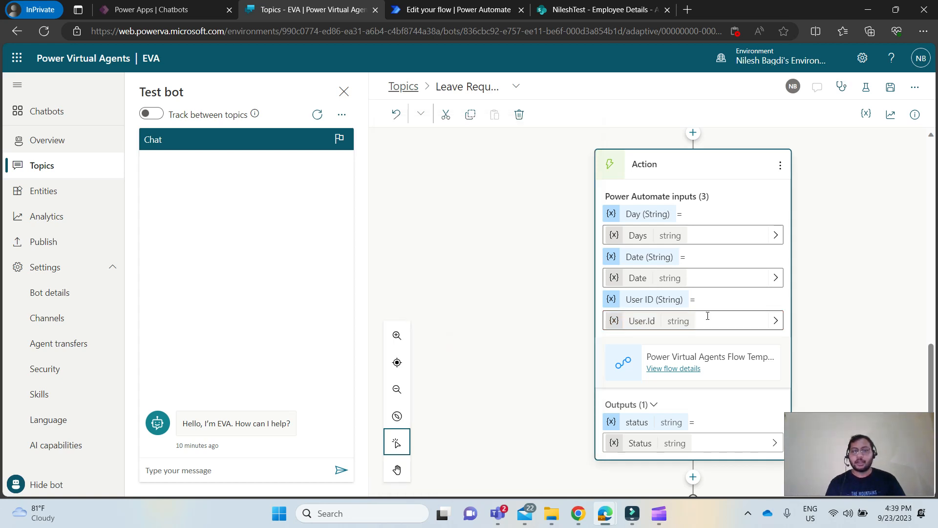
scroll(707, 316, down, 1)
scroll(709, 318, up, 3)
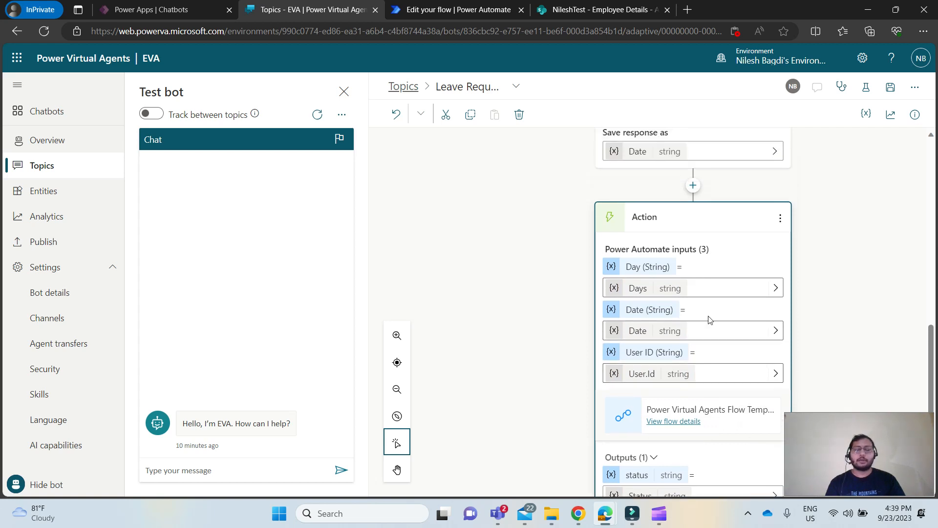
Step: Add a message node after the flow action that sends the Status variable, and save the topic
scroll(710, 319, down, 2)
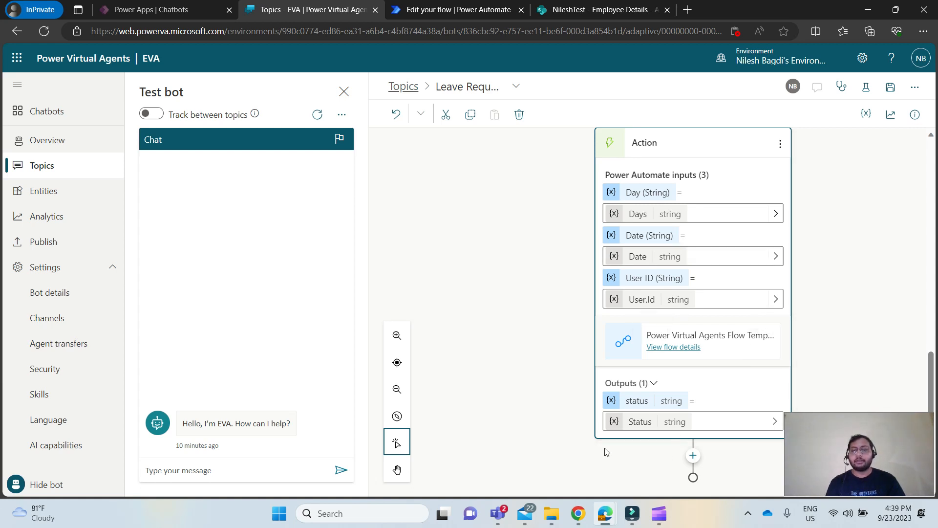
click(692, 459)
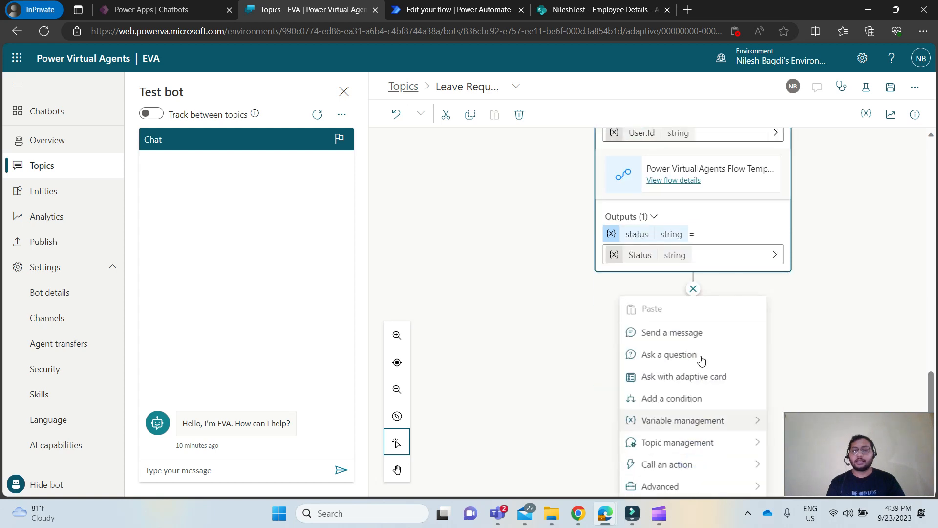
click(674, 336)
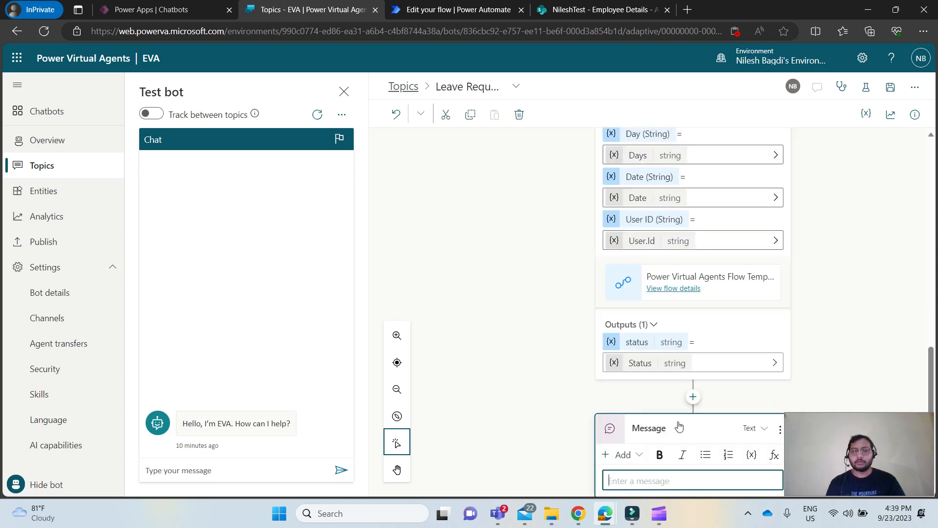
click(751, 395)
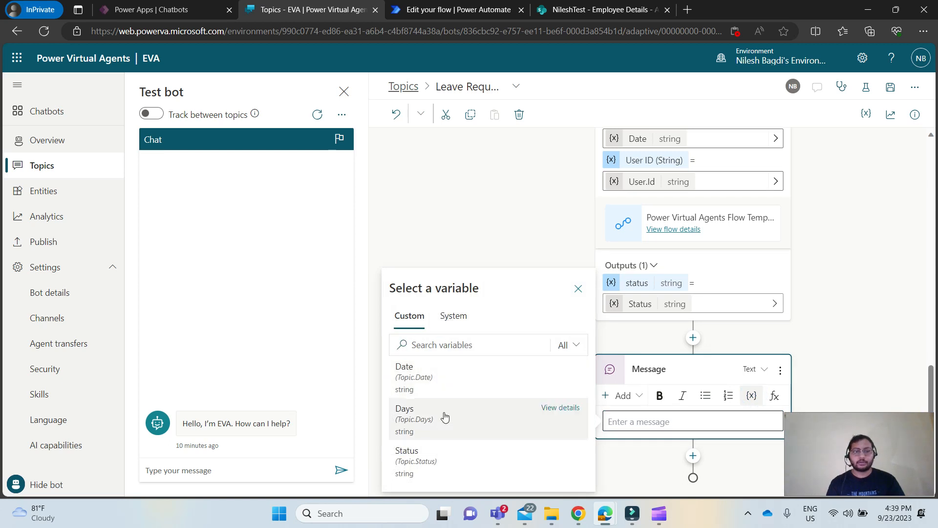
click(438, 460)
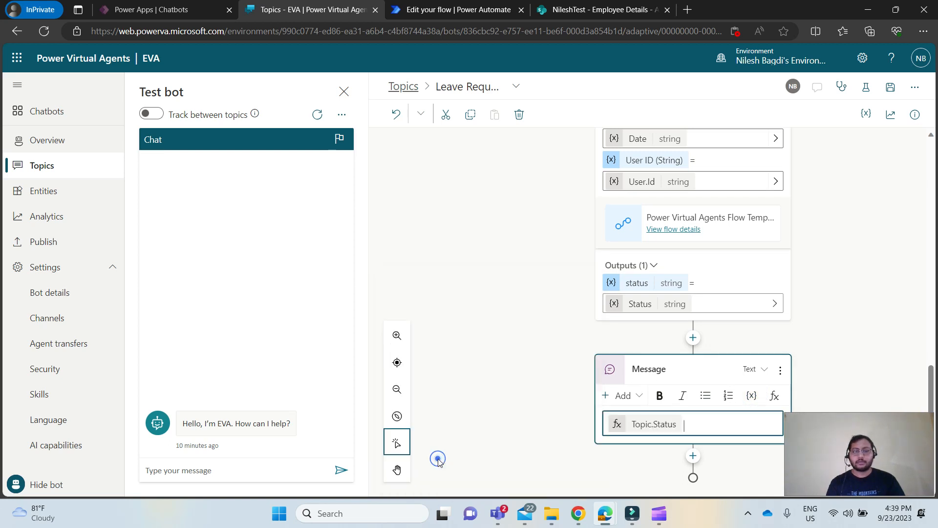
click(890, 87)
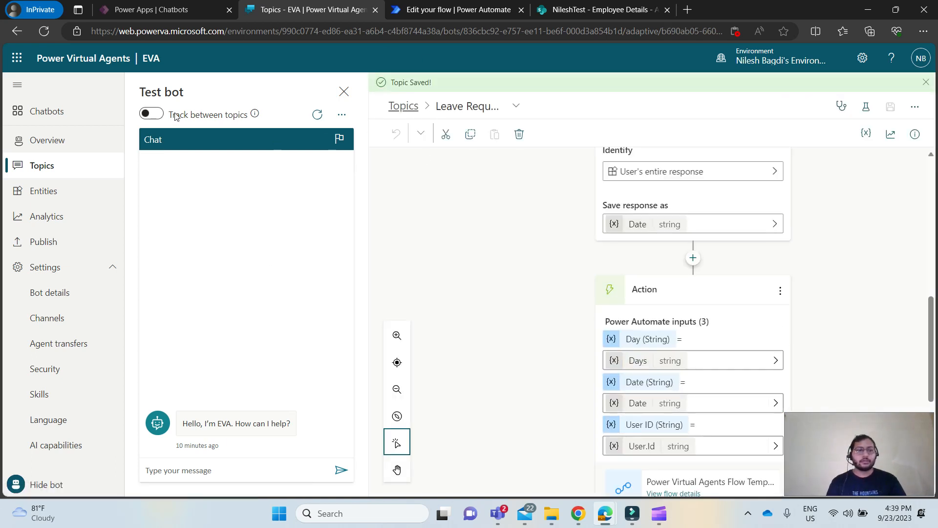
Step: Restart the test chat with tracking between topics enabled and send "leave" to trigger the Leave Request topic
click(317, 115)
click(150, 114)
click(185, 469)
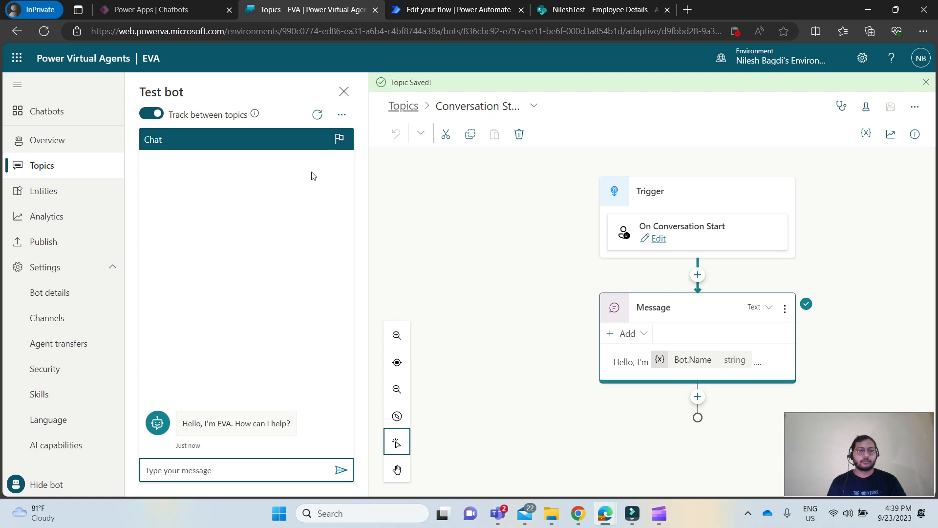
click(403, 106)
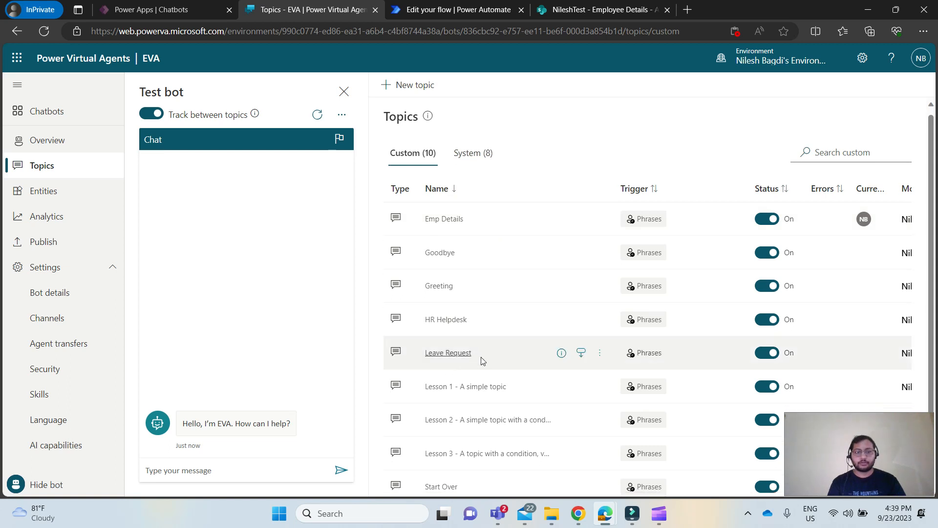
click(218, 471)
text(leave)
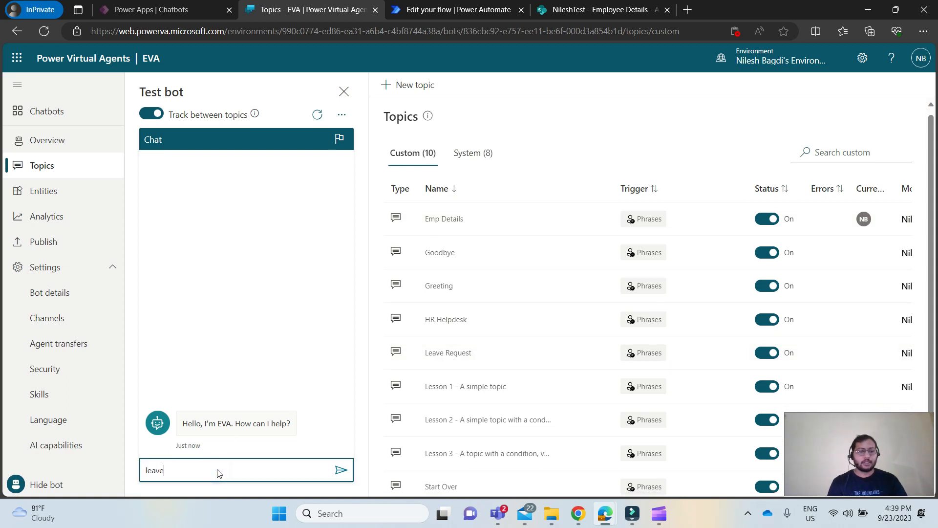
key(Return)
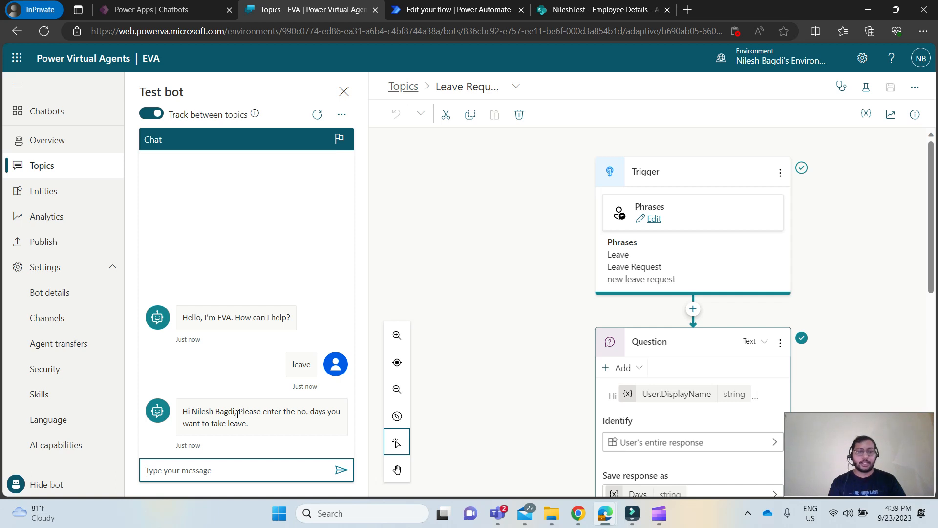
Step: Answer the bot's questions in the test chat with 2 leave days and the start date 26/10/23
scroll(591, 304, down, 2)
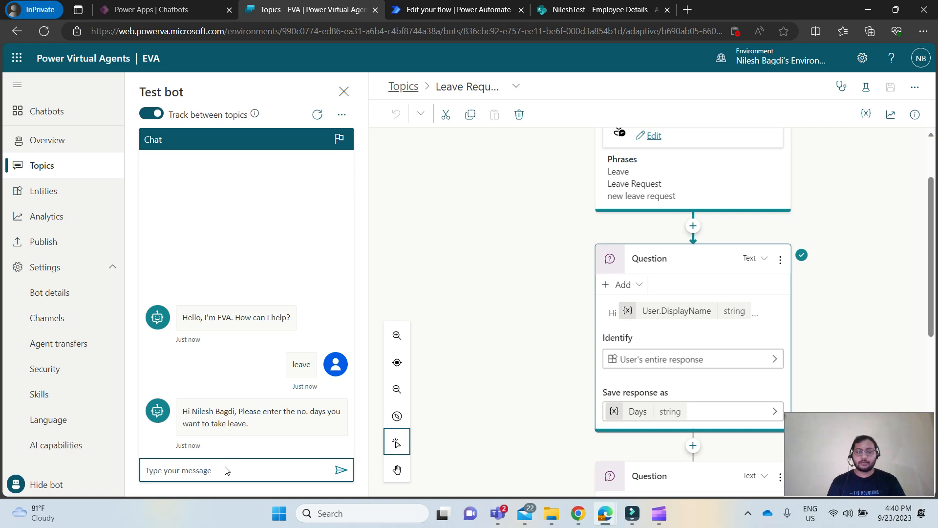
text(2)
key(Return)
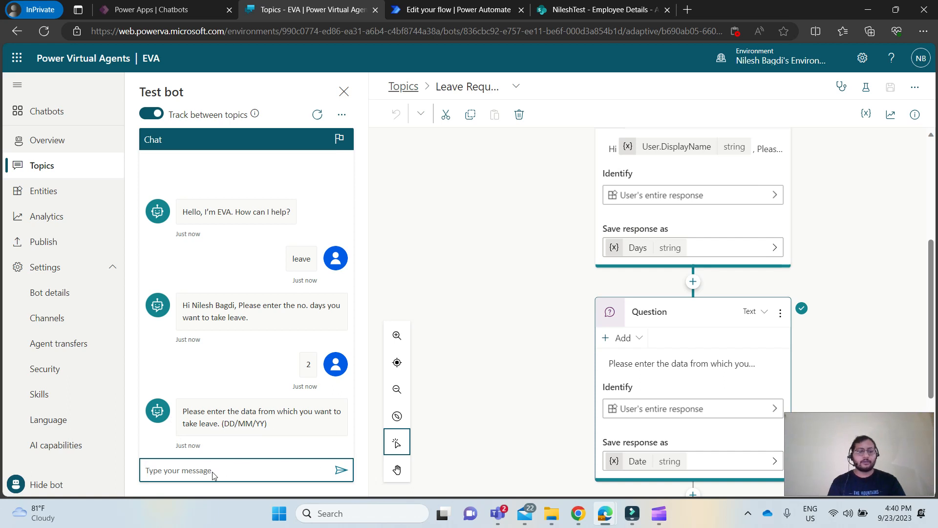
text(26/10/23)
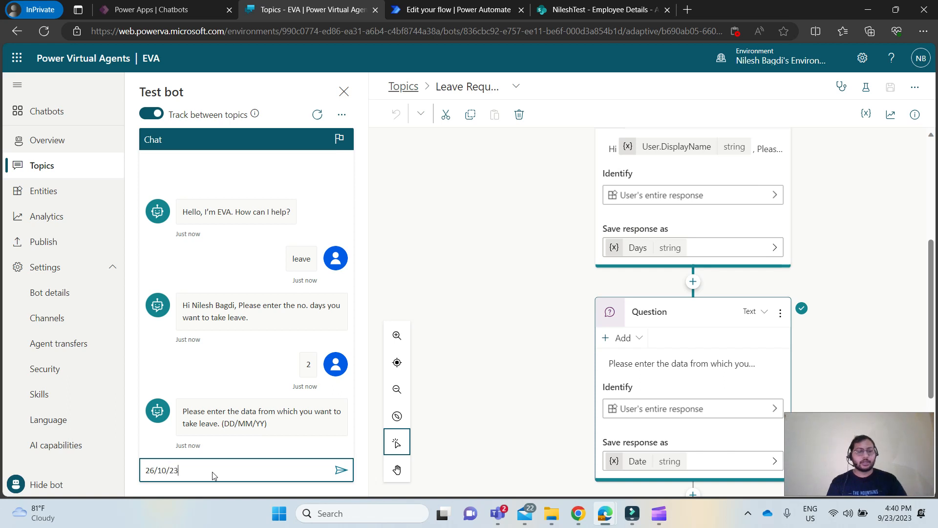
key(Return)
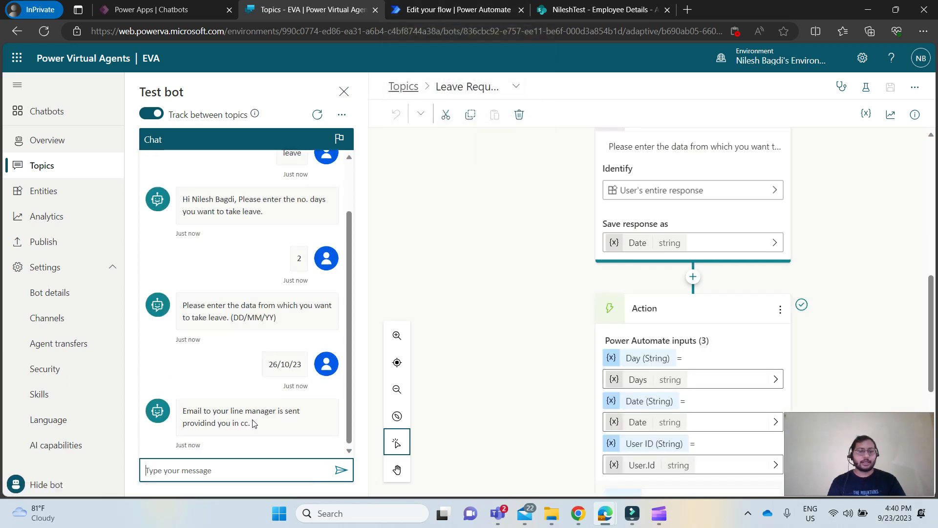
Step: Open the Outlook web mailbox from the Microsoft 365 apps, postponing the Microsoft Authenticator setup
click(19, 55)
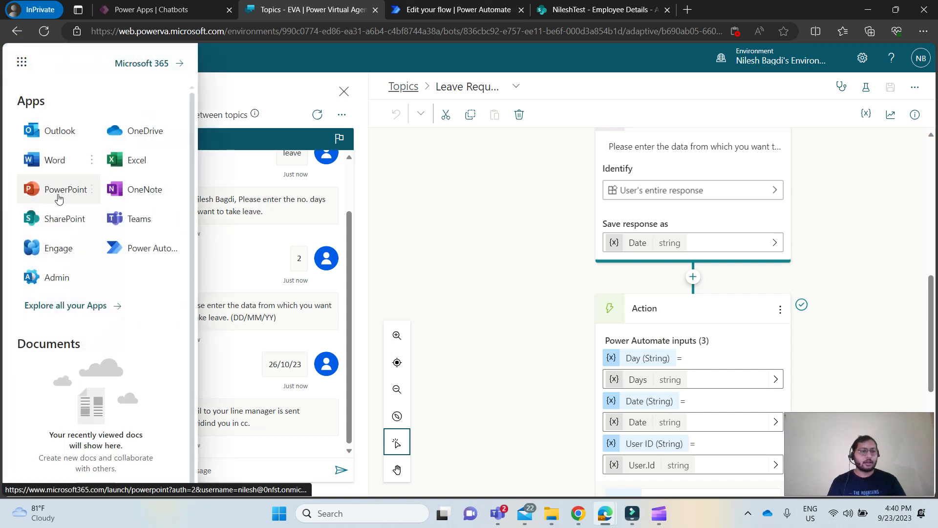
click(58, 131)
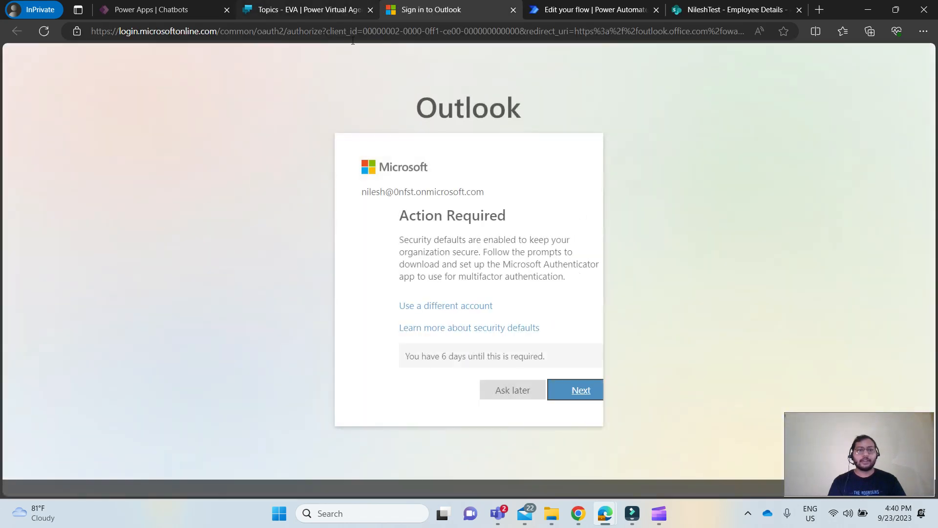
click(477, 390)
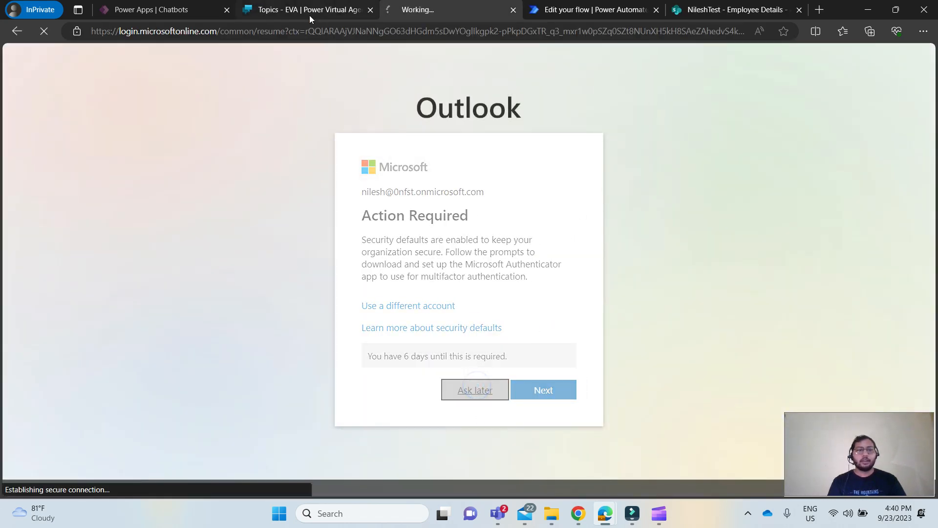
click(309, 16)
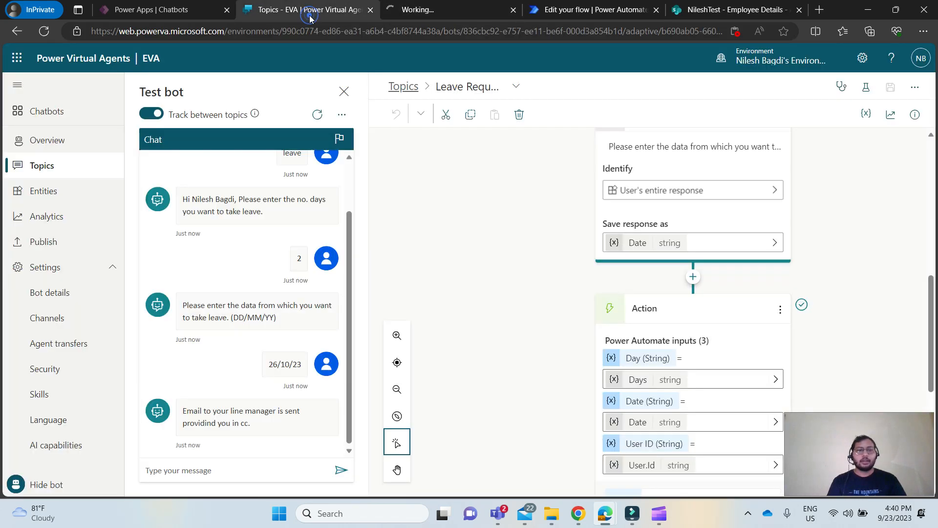
click(431, 10)
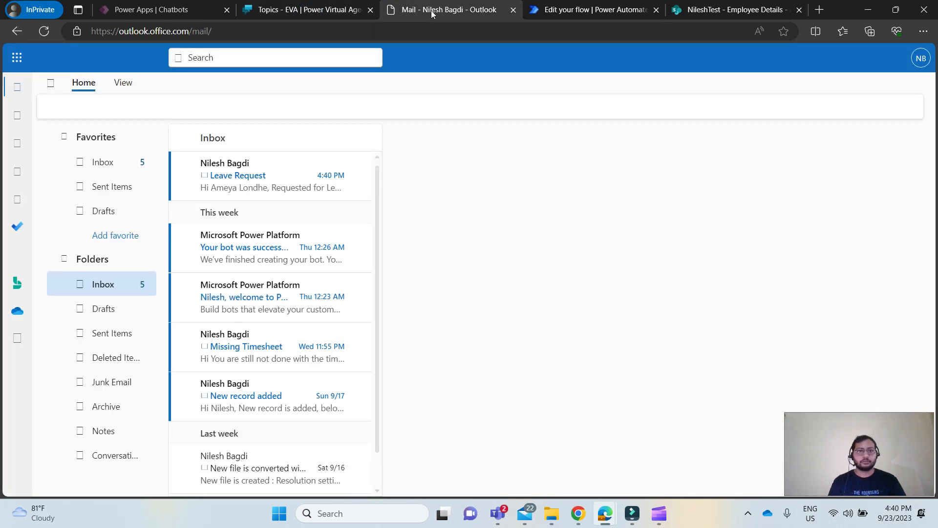
Step: Check the recipient and message of the Leave Request email in the inbox, and return to the Power Virtual Agents topic
click(228, 172)
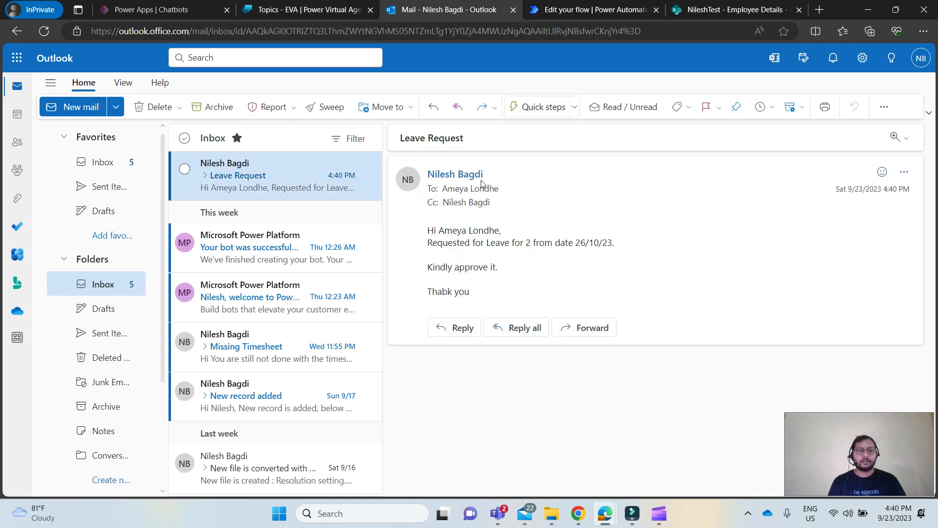
drag(444, 190, 511, 189)
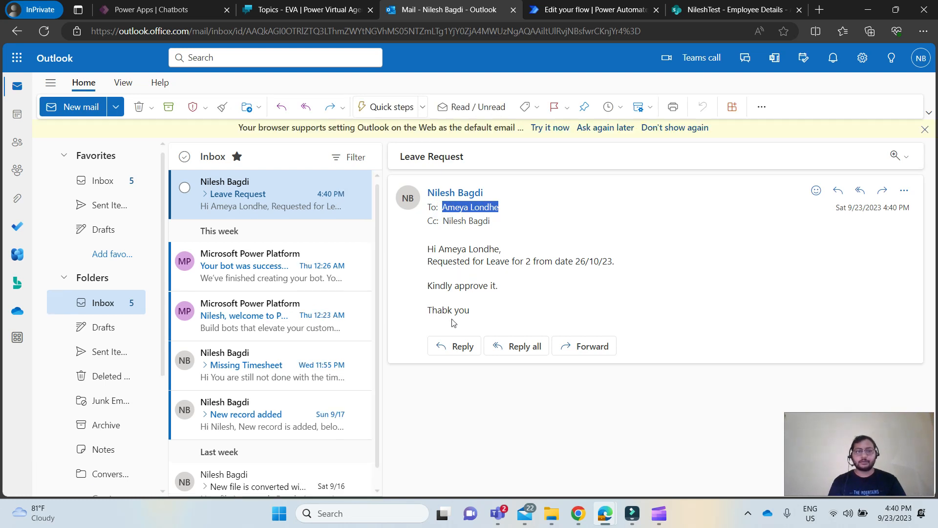
click(315, 11)
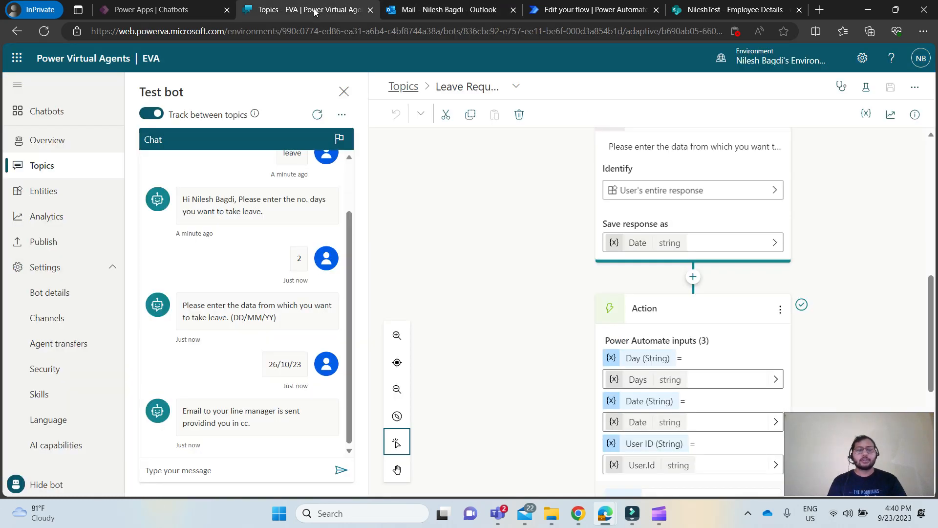